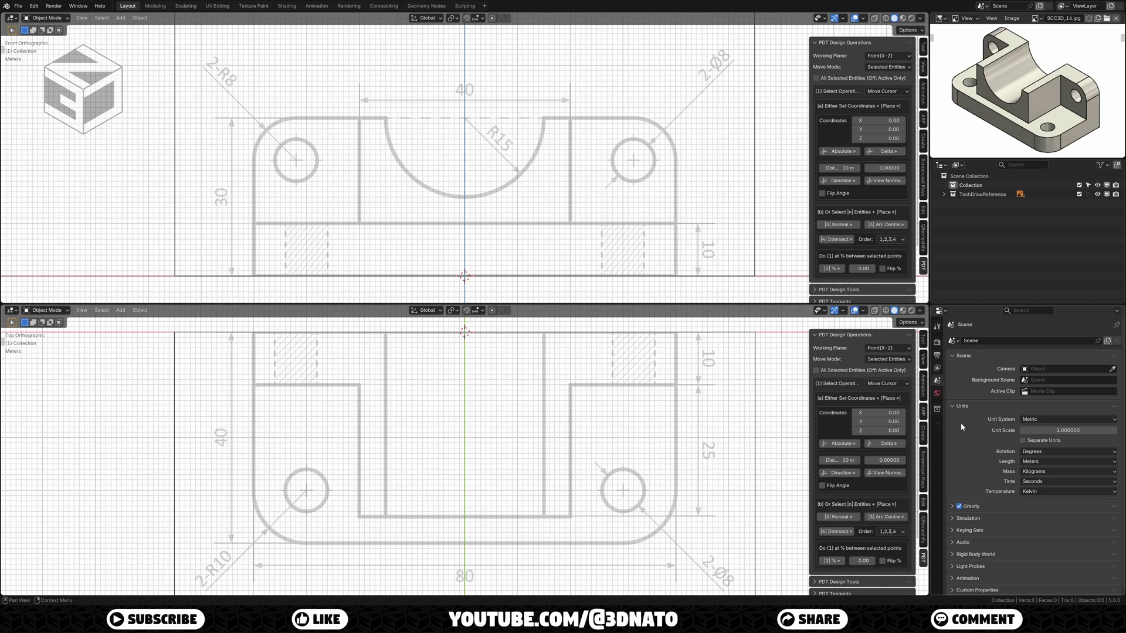
Step: In Scene Units, set Unit Scale to 0.001 and Length to Millimeters
{"action": "key", "text": "ctrl+comma"}
{"action": "left_click", "coordinate": [1040, 430]}
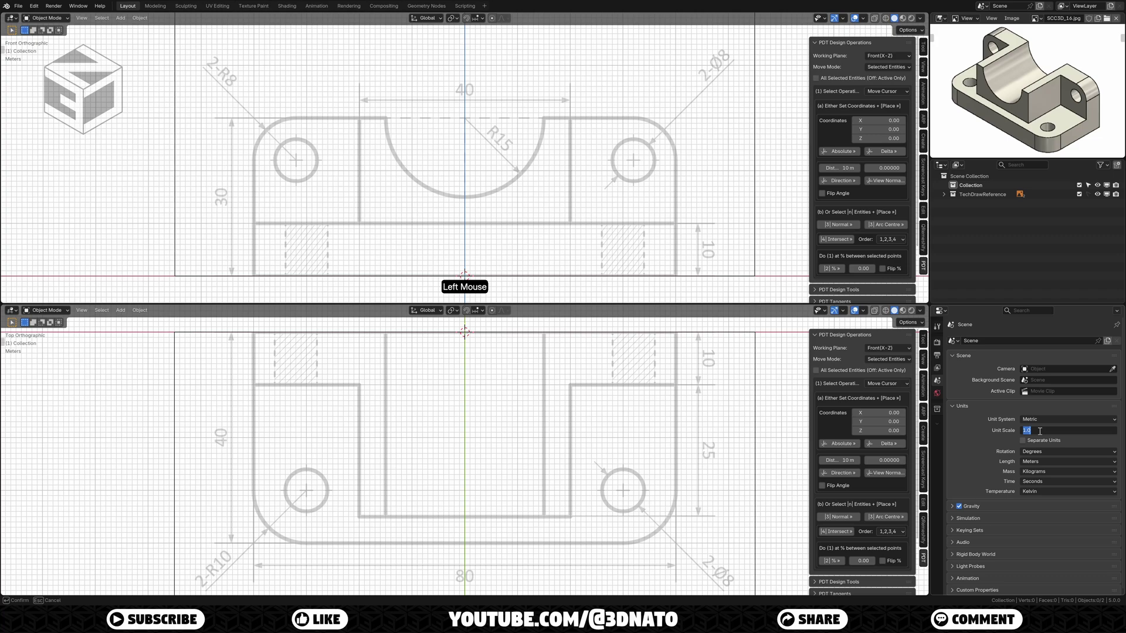
{"action": "type", "text": "0.001"}
{"action": "key", "text": "Return"}
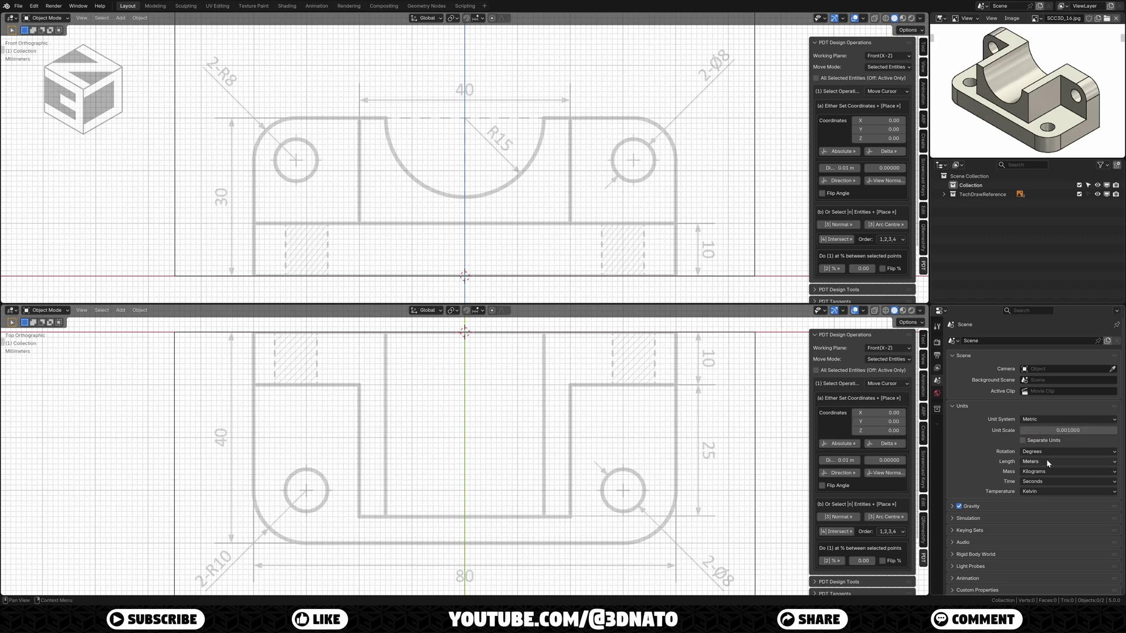
{"action": "left_click", "coordinate": [1045, 459]}
{"action": "left_click", "coordinate": [1046, 511]}
Step: Move the 3D cursor to absolute X = -40 mm using the PDT coordinate fields
{"action": "left_click", "coordinate": [889, 413]}
{"action": "type", "text": "-40"}
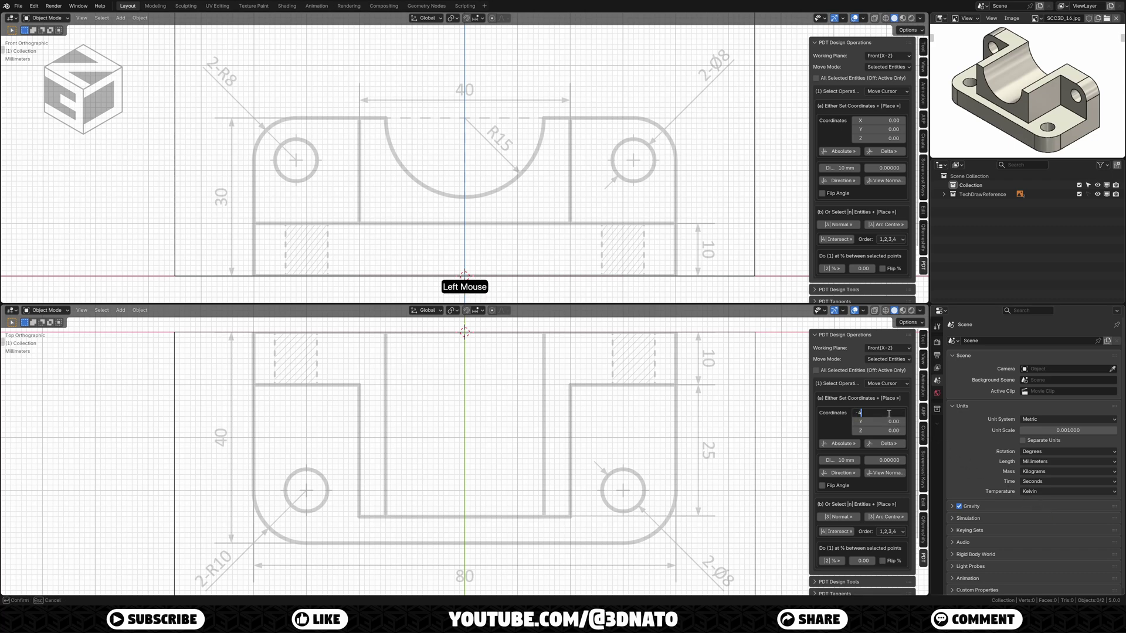
{"action": "key", "text": "Return"}
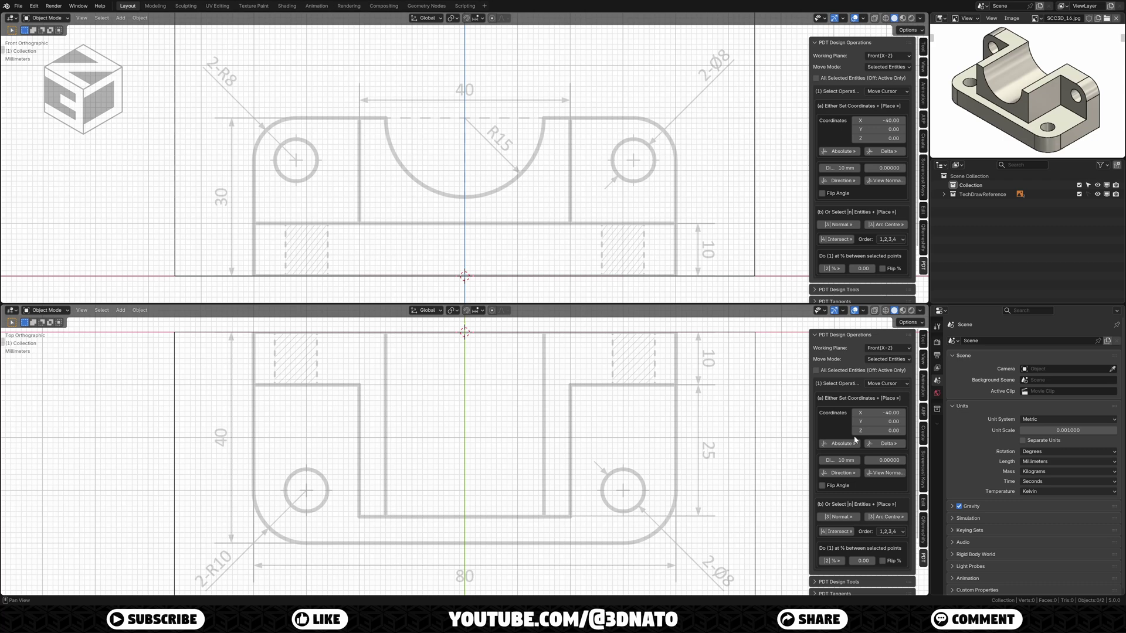
{"action": "left_click", "coordinate": [849, 444]}
Step: Add a single vertex at the cursor and extrude it 80 mm along X
{"action": "key", "text": "shift+a"}
{"action": "type", "text": "vert"}
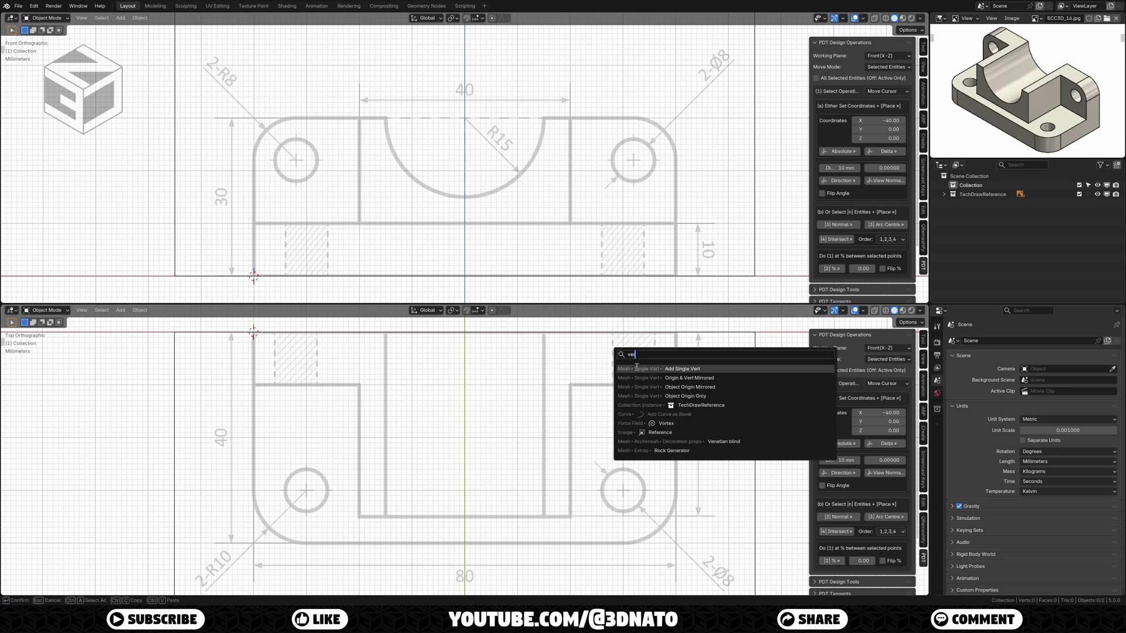
{"action": "key", "text": "Return"}
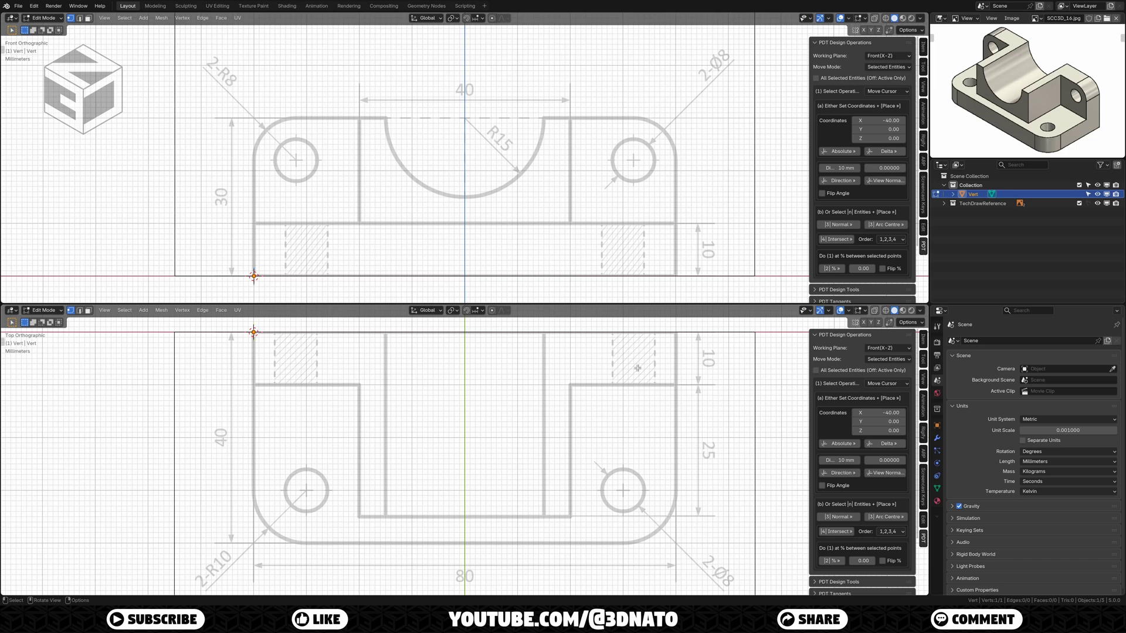
{"action": "key", "text": "e"}
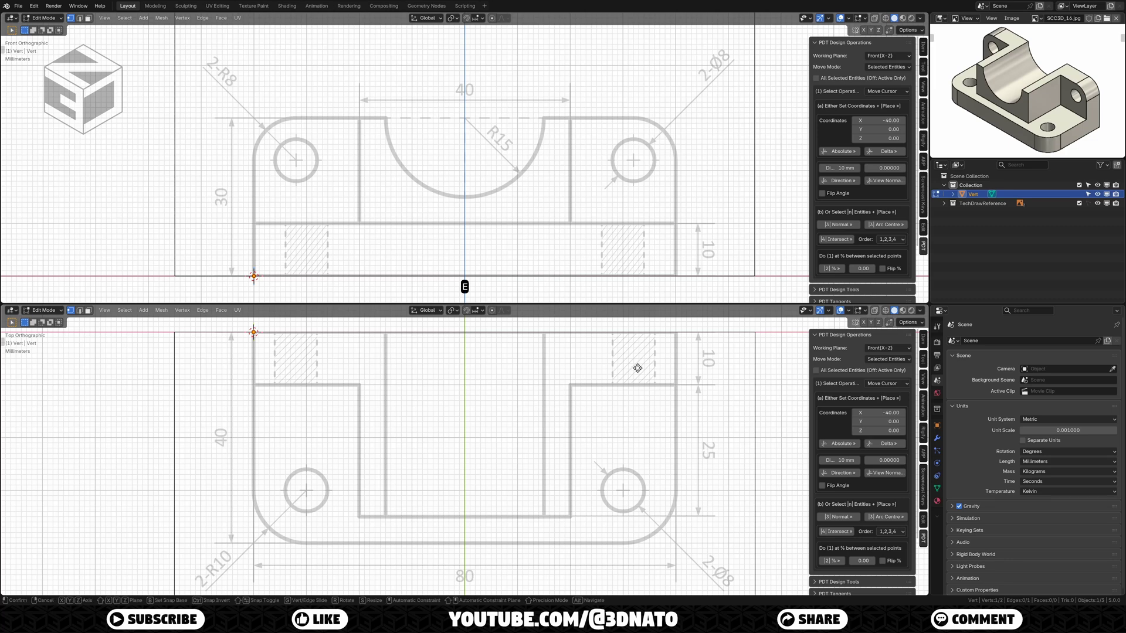
{"action": "key", "text": "x"}
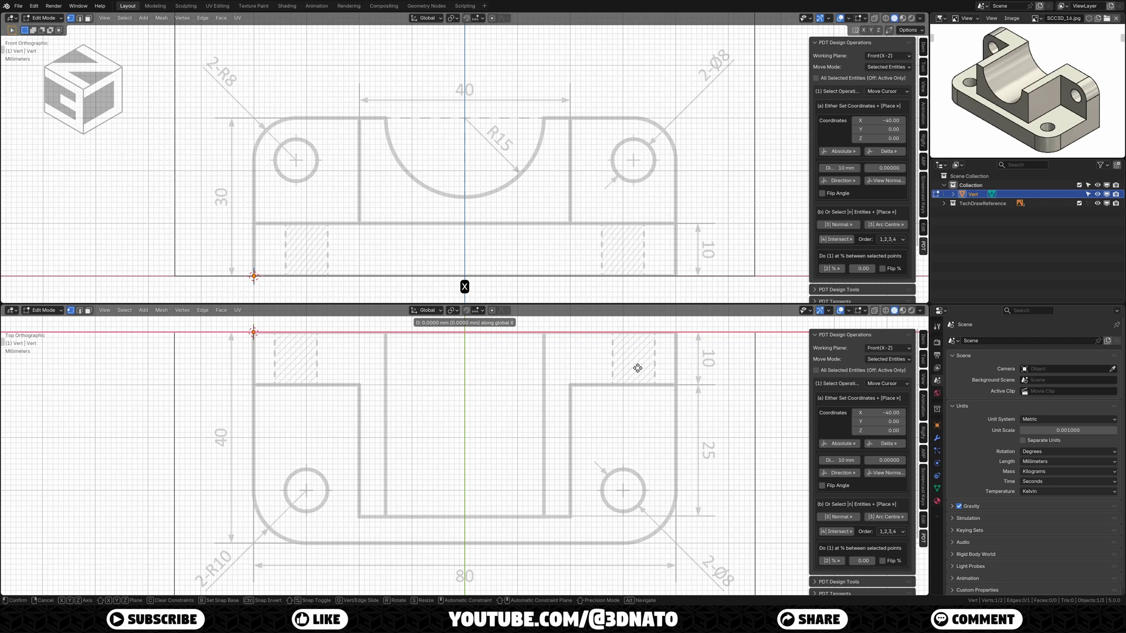
{"action": "type", "text": "80"}
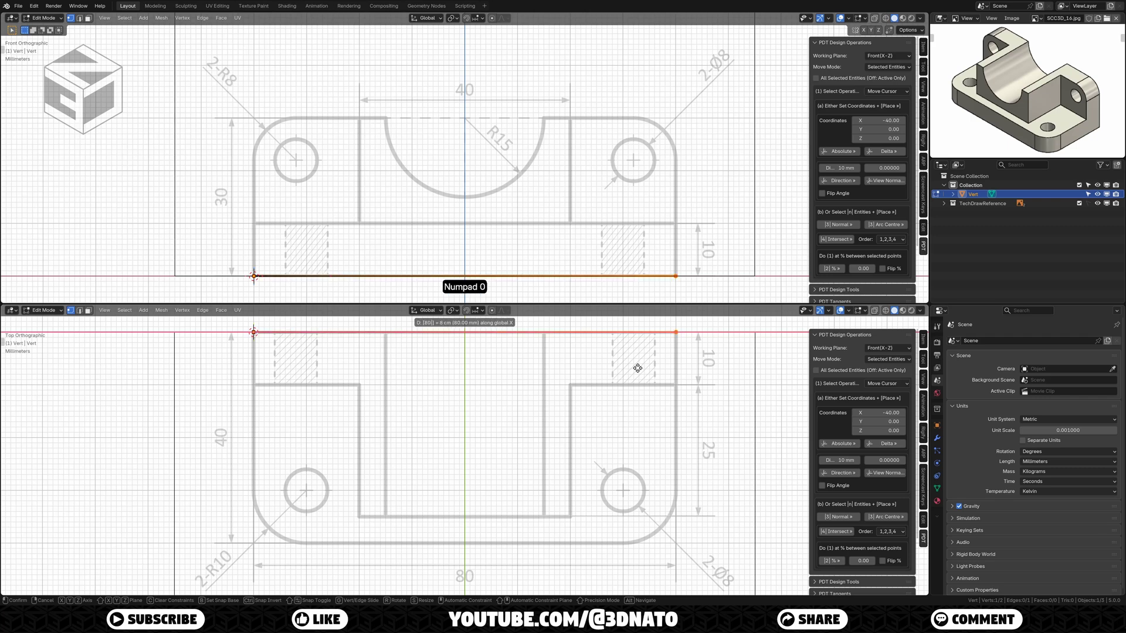
{"action": "key", "text": "KP_Enter"}
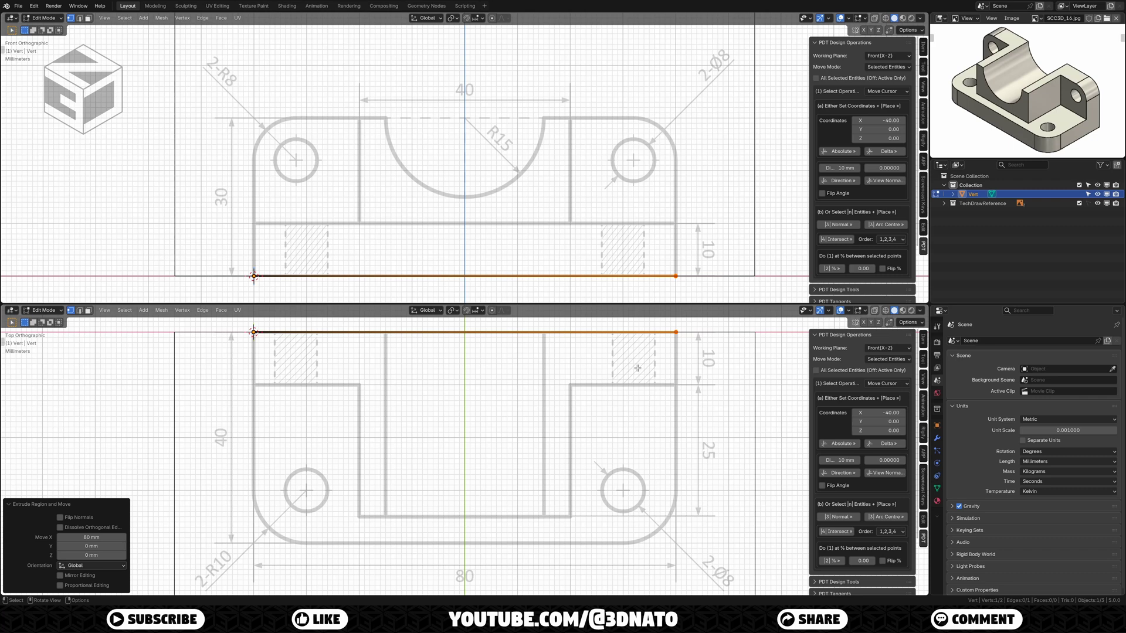
Step: Extrude both edge vertices -40 mm along Y and join the two bottom vertices with an edge
{"action": "key", "text": "a"}
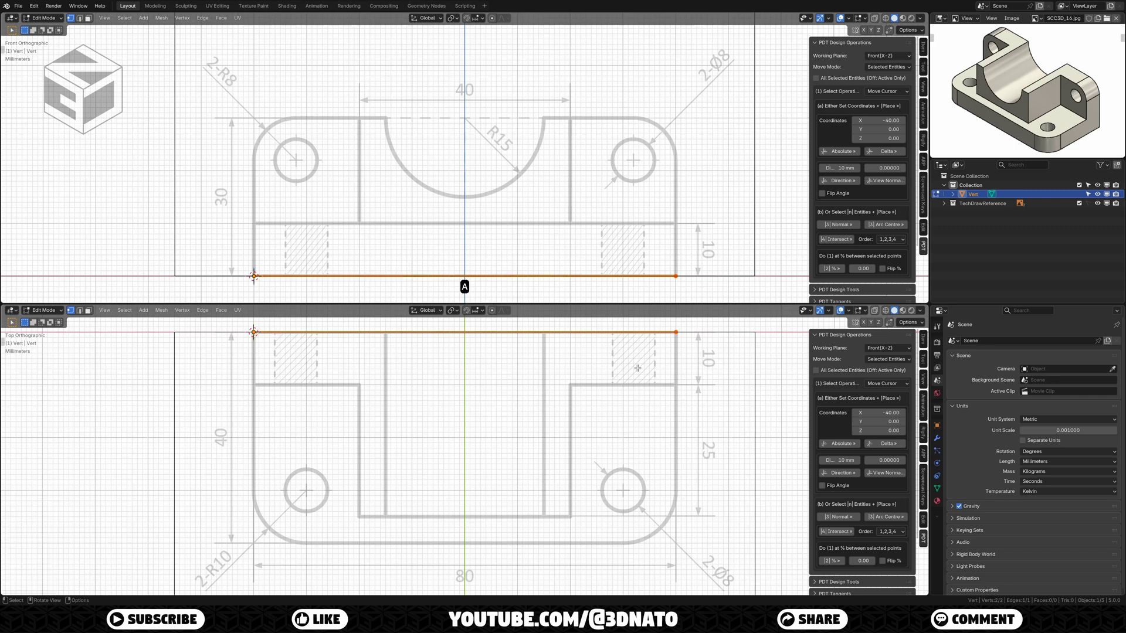
{"action": "key", "text": "alt+e"}
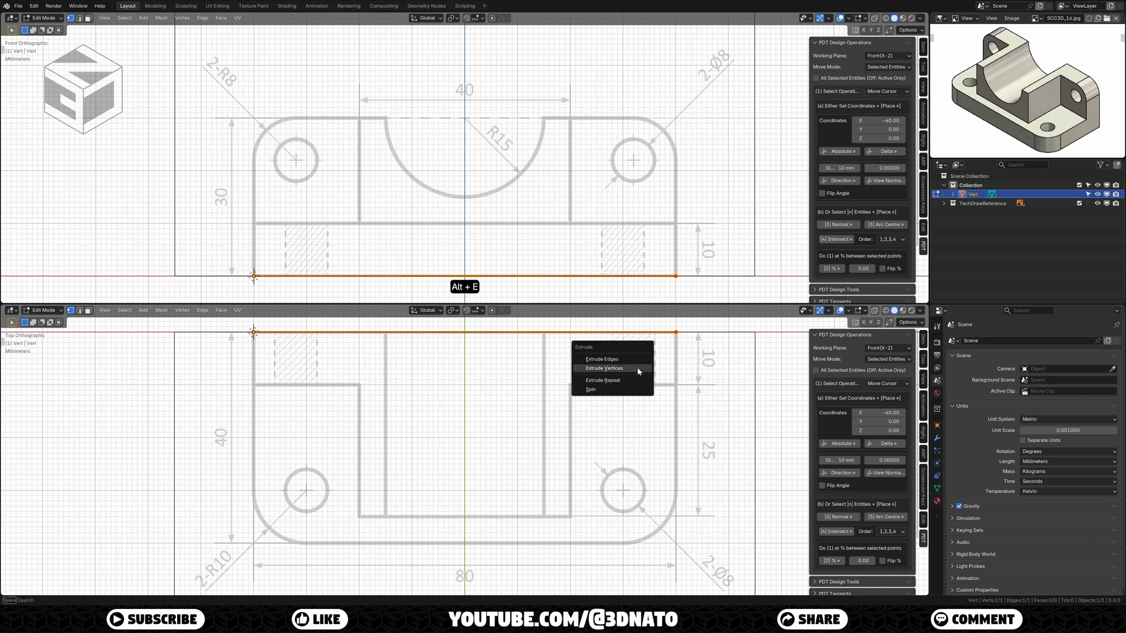
{"action": "left_click", "coordinate": [637, 367]}
{"action": "key", "text": "y"}
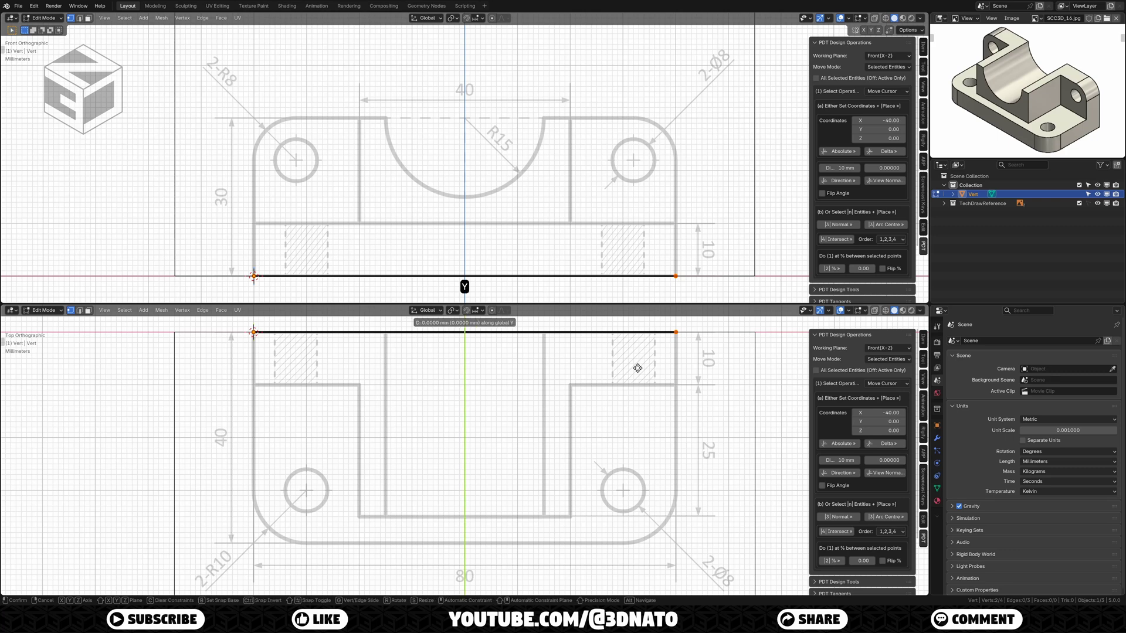
{"action": "type", "text": "-(40"}
{"action": "key", "text": "KP_Enter"}
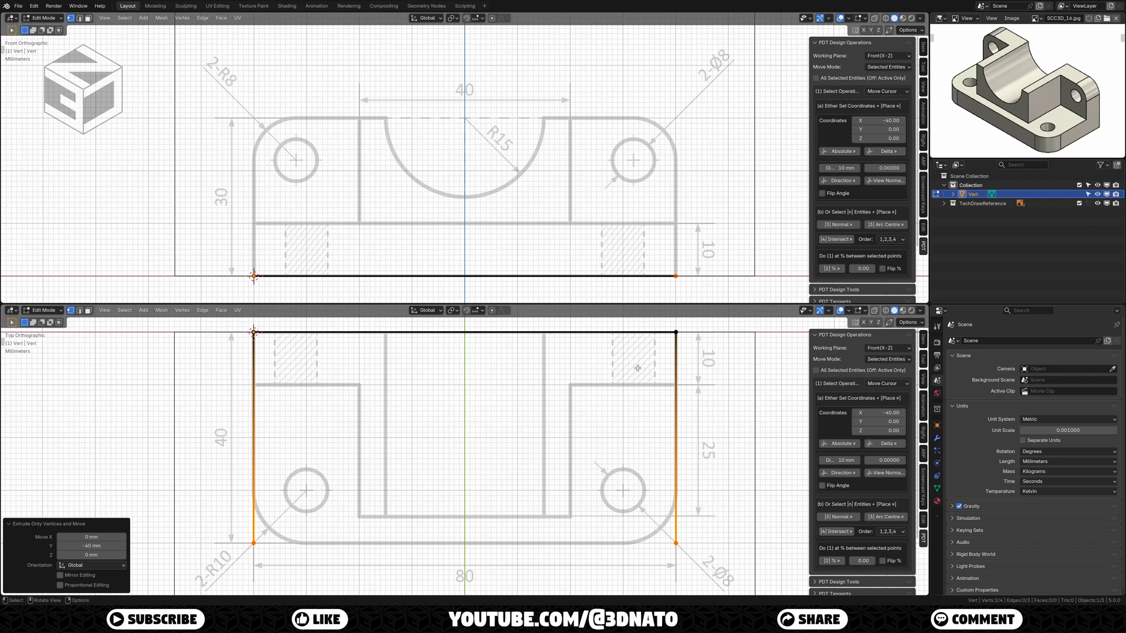
{"action": "key", "text": "f"}
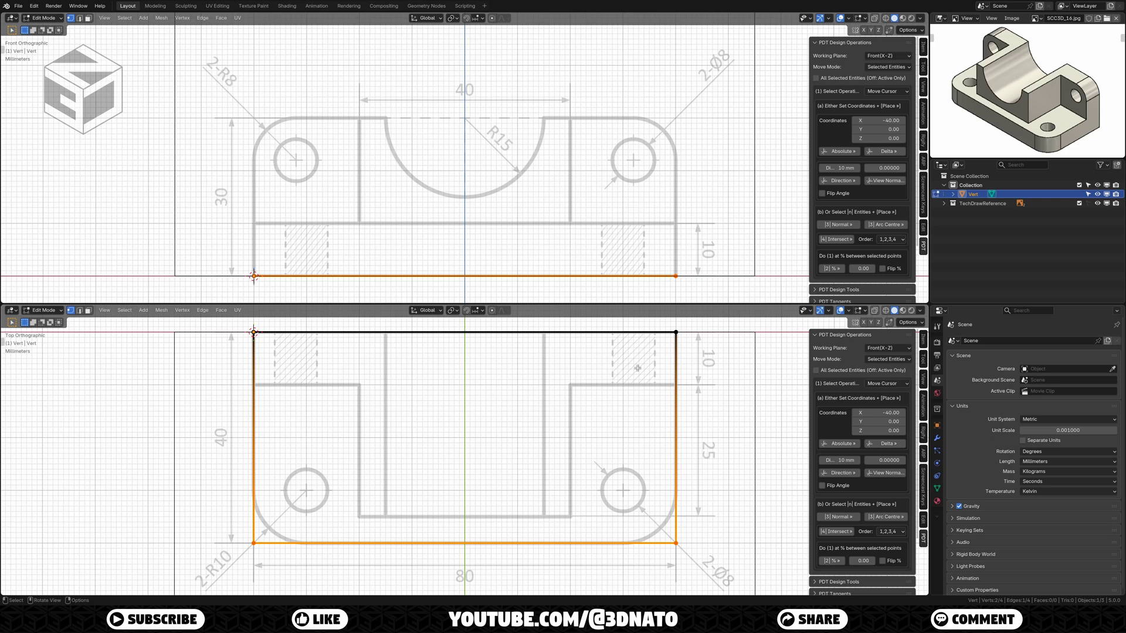
Step: Vertex-bevel the two bottom corners with a 10 mm radius and extra segments
{"action": "key", "text": "ctrl+shift+b"}
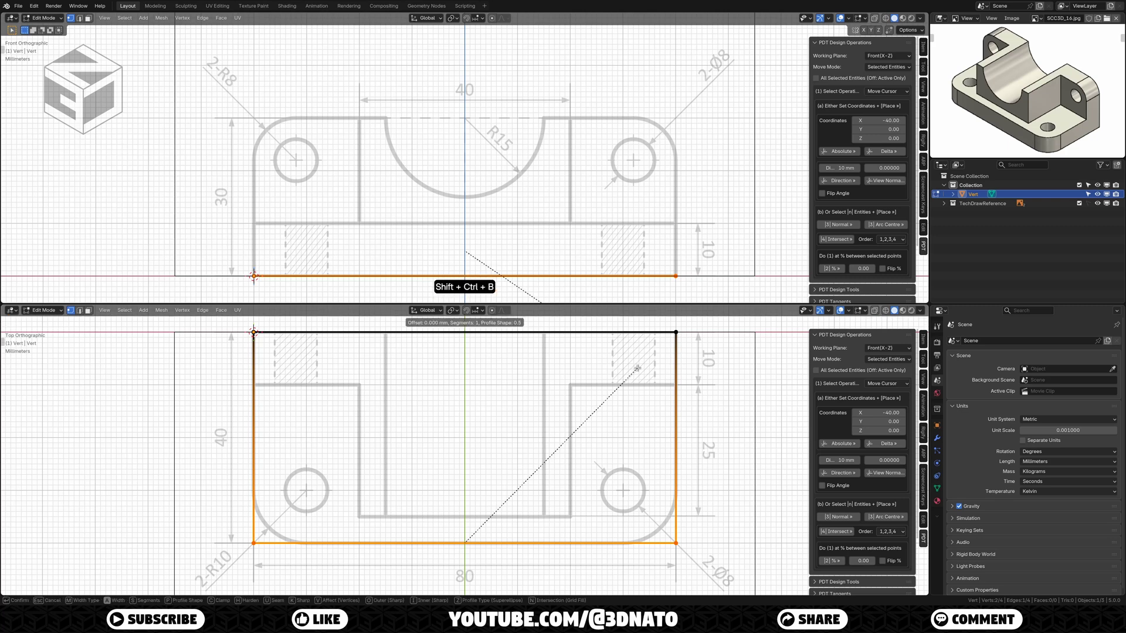
{"action": "type", "text": "10"}
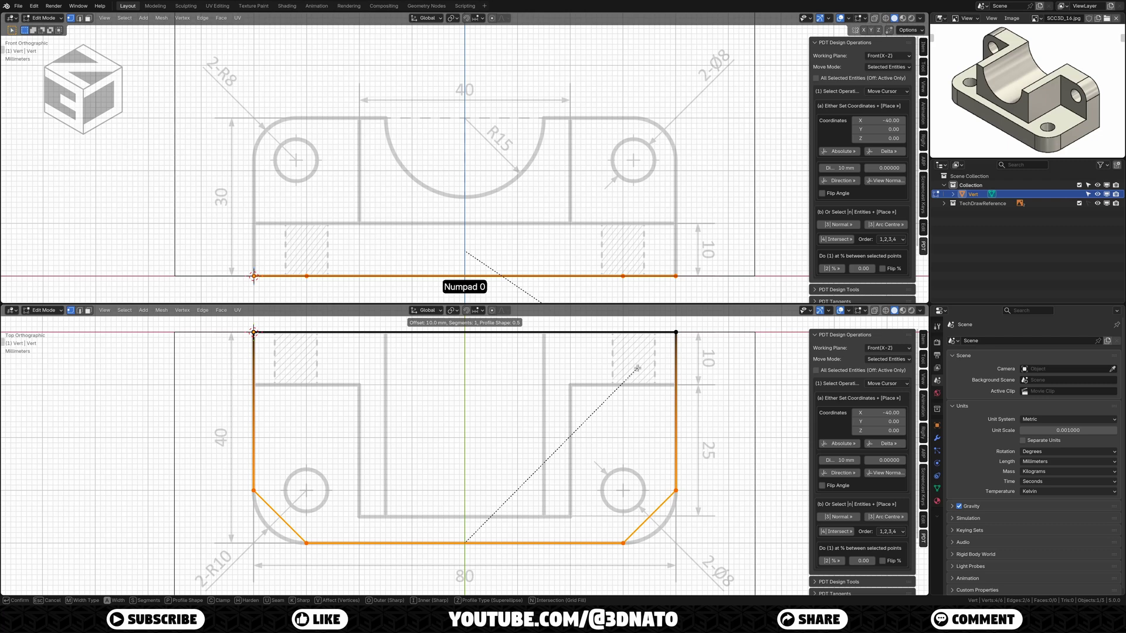
{"action": "key", "text": "KP_Add"}
{"action": "key", "text": "KP_Add"}
{"action": "key", "text": "KP_Add"}
{"action": "key", "text": "KP_Add"}
{"action": "key", "text": "KP_Add"}
{"action": "key", "text": "KP_Add"}
{"action": "key", "text": "KP_Add"}
{"action": "key", "text": "KP_Add"}
{"action": "key", "text": "KP_Add"}
{"action": "key", "text": "KP_Add"}
{"action": "key", "text": "KP_Enter"}
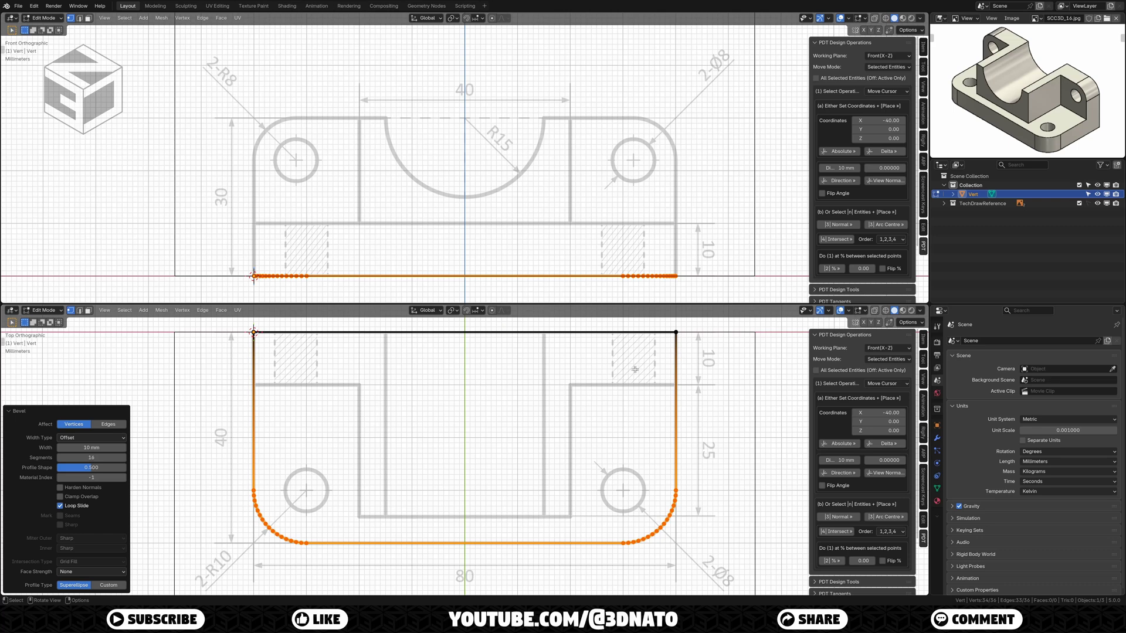
Step: Add a 4 mm radius circle at the centre of the left corner arc
{"action": "left_click", "coordinate": [263, 503]}
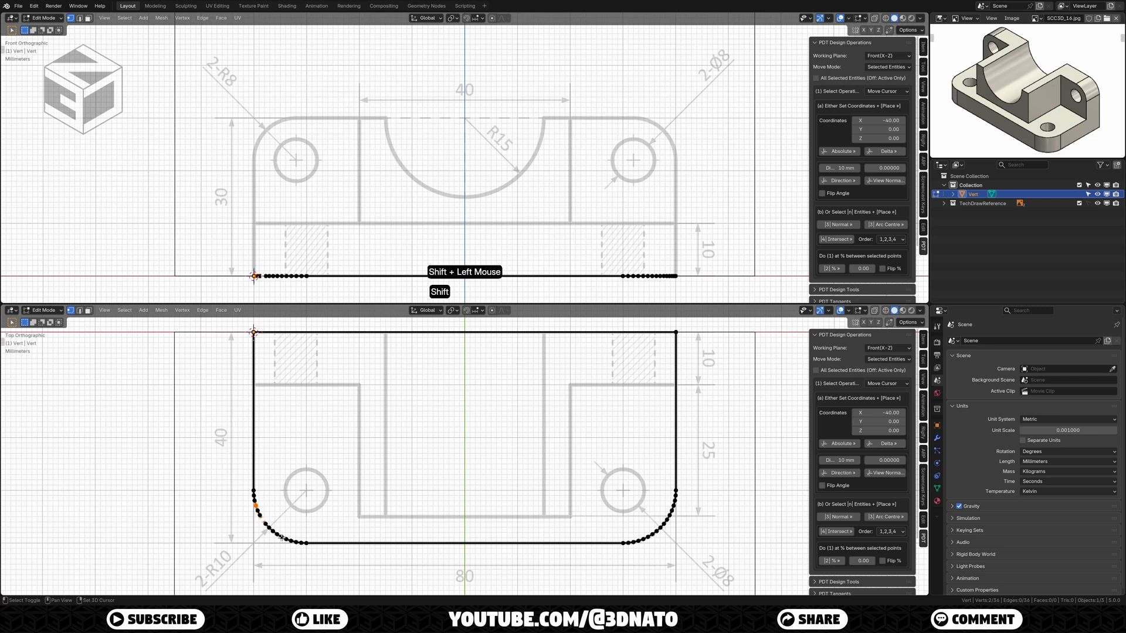
{"action": "left_click", "coordinate": [281, 536], "text": "shift"}
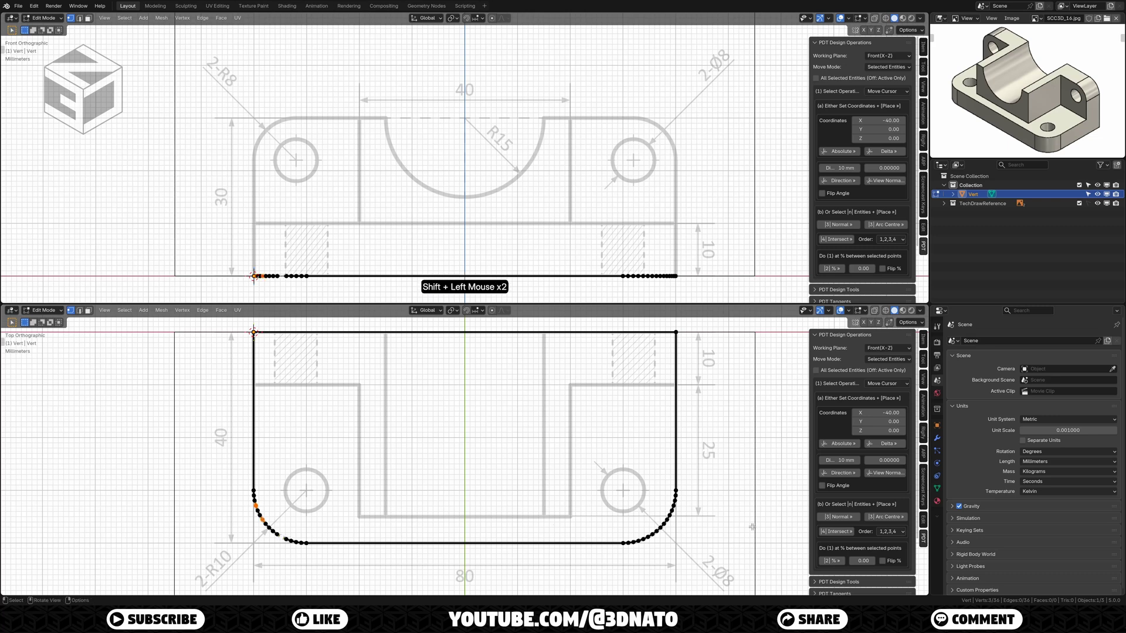
{"action": "left_click", "coordinate": [874, 519]}
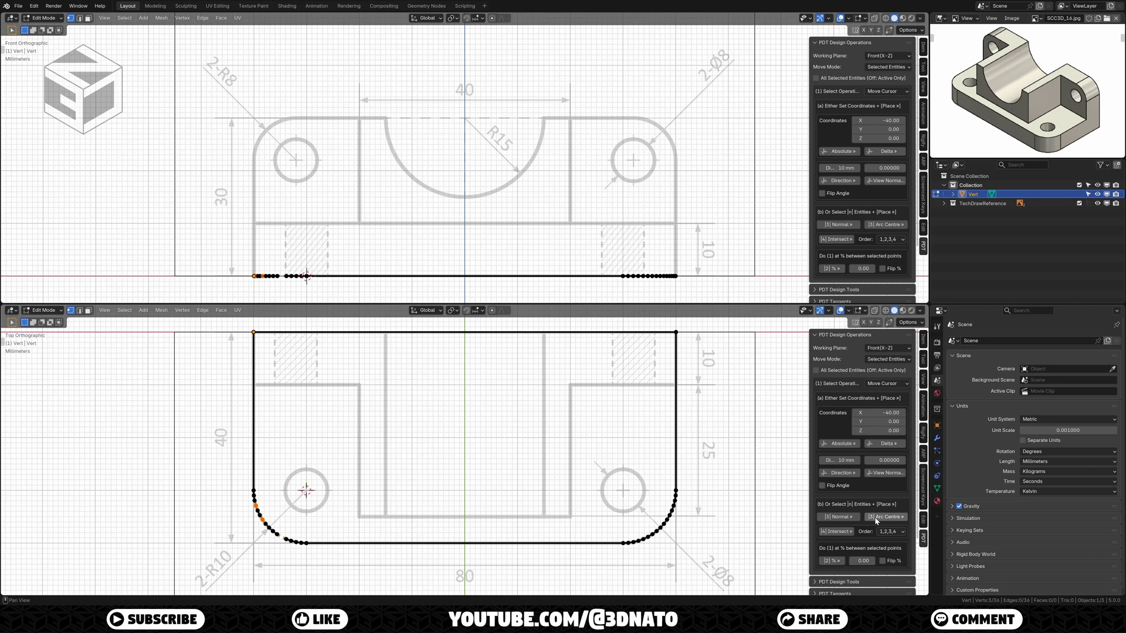
{"action": "key", "text": "shift+a"}
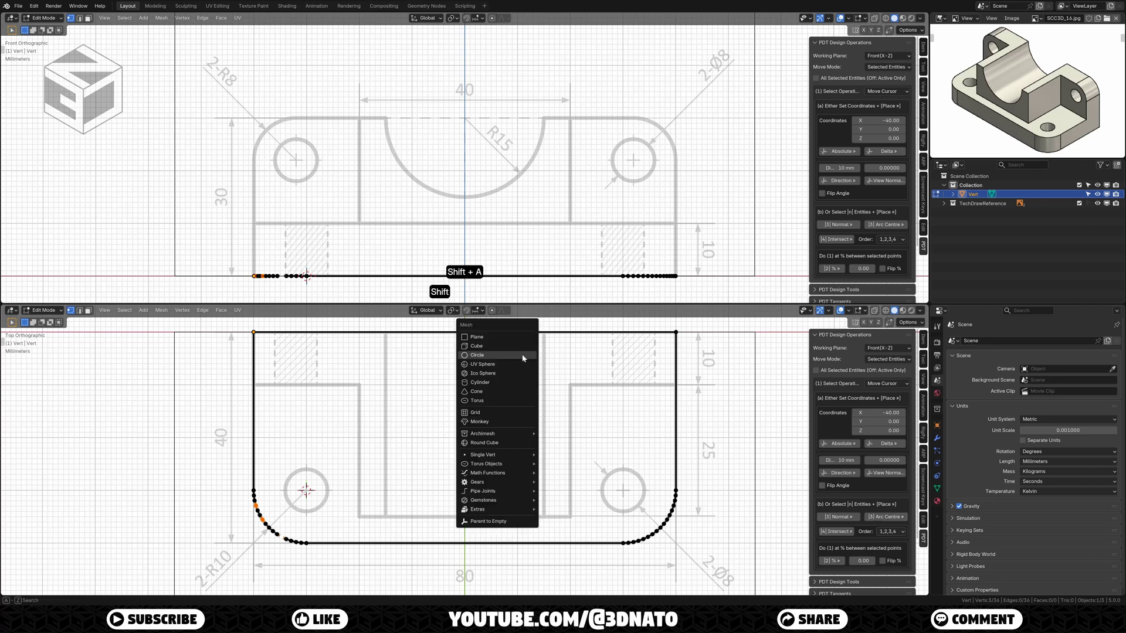
{"action": "left_click", "coordinate": [523, 356]}
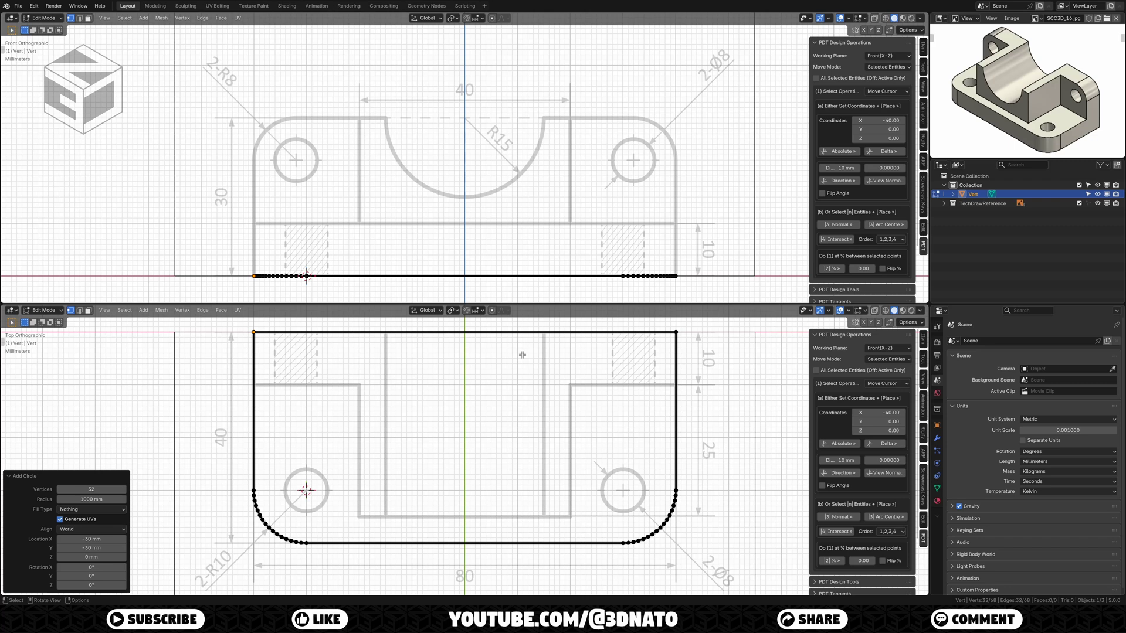
{"action": "left_click", "coordinate": [101, 499]}
{"action": "type", "text": "4"}
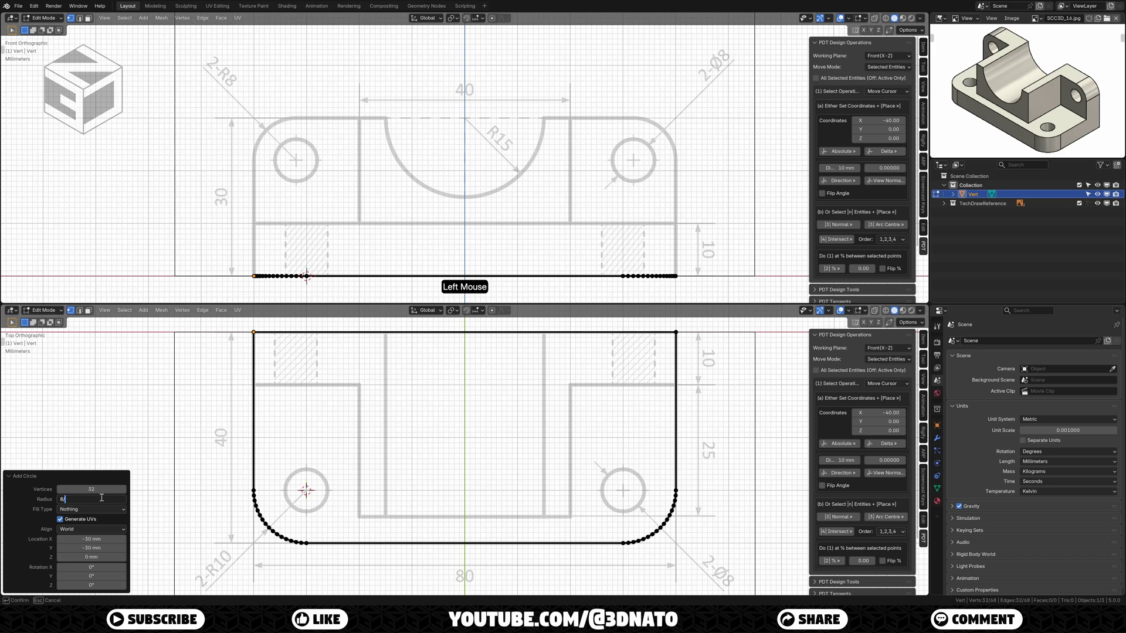
{"action": "key", "text": "Return"}
Step: Add a matching circle at the centre of the right corner arc
{"action": "left_click", "coordinate": [633, 540]}
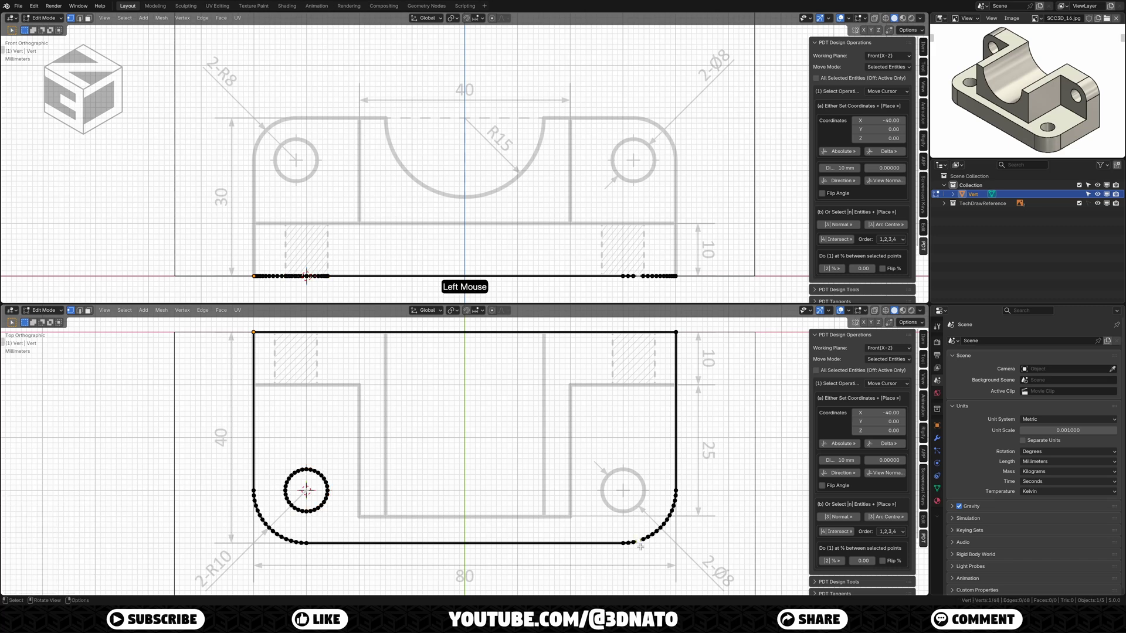
{"action": "left_click", "coordinate": [675, 507], "text": "shift"}
{"action": "left_click", "coordinate": [877, 518]}
{"action": "key", "text": "shift+a"}
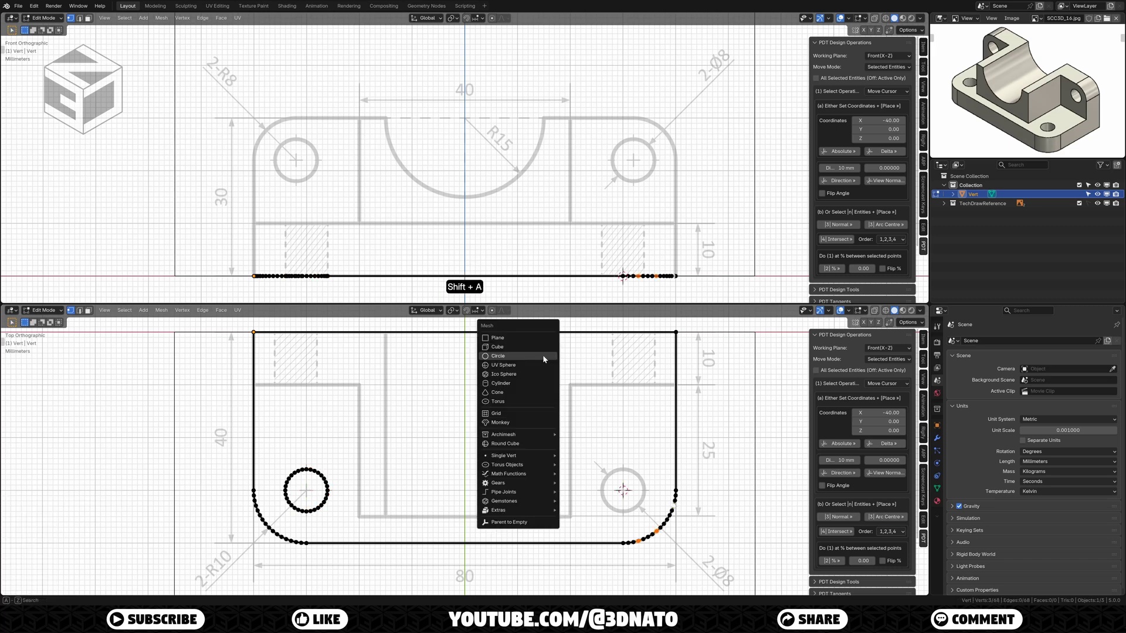
{"action": "left_click", "coordinate": [543, 355]}
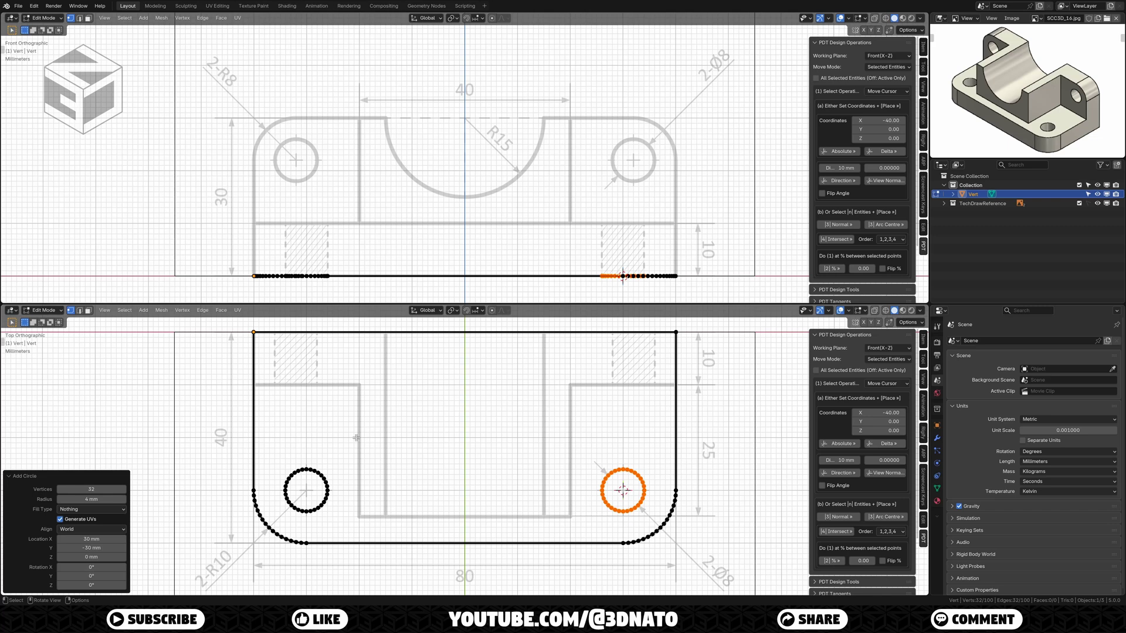
Step: Fill the bottom-left and bottom-right corner regions with faces
{"action": "left_click_drag", "start_coordinate": [240, 489], "coordinate": [305, 563]}
{"action": "key", "text": "f"}
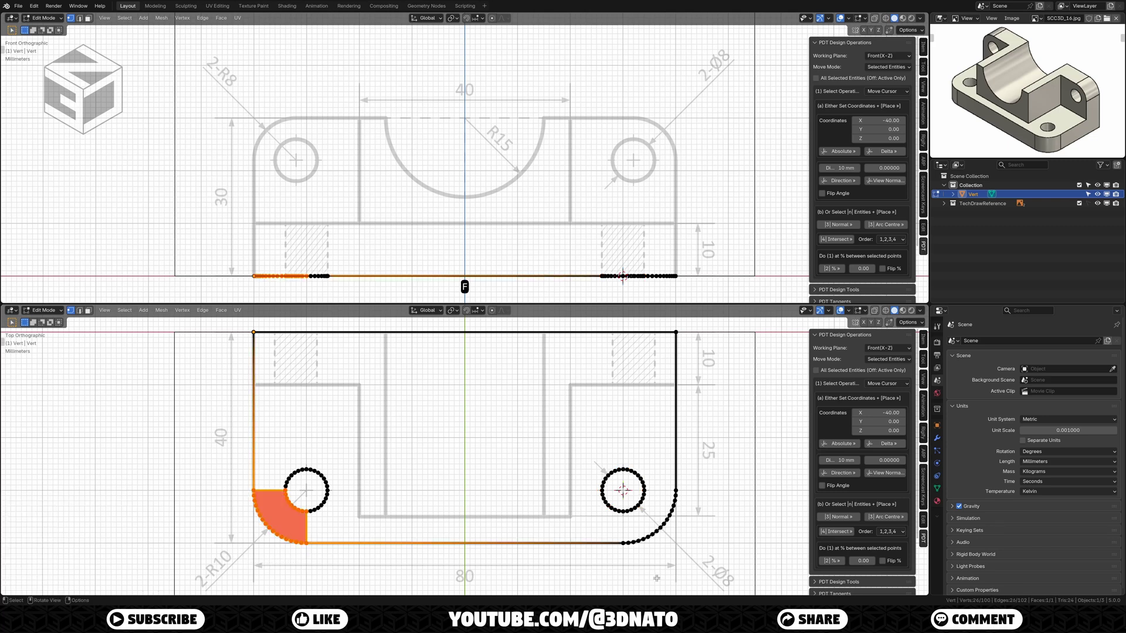
{"action": "mouse_move", "coordinate": [695, 573]}
{"action": "left_mouse_down"}
{"action": "mouse_move", "coordinate": [643, 531]}
{"action": "mouse_move", "coordinate": [623, 490]}
{"action": "left_mouse_up"}
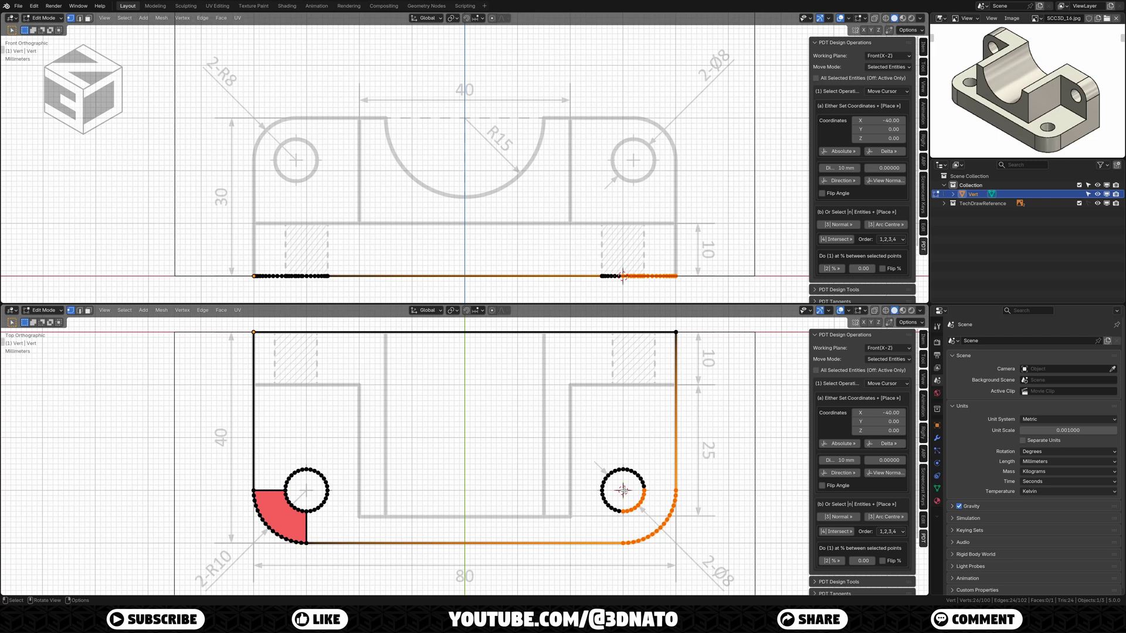
{"action": "key", "text": "f"}
Step: Fill the outer outline and both hole loops with one face
{"action": "left_click", "coordinate": [674, 426], "text": "alt+shift"}
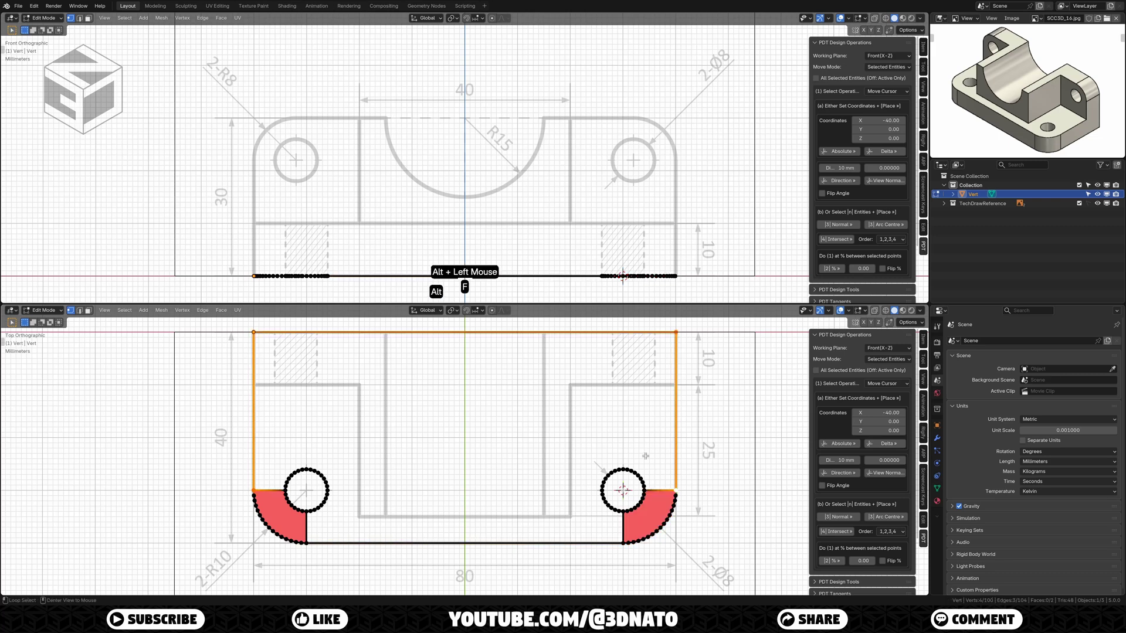
{"action": "left_click", "coordinate": [625, 482], "text": "alt+shift"}
{"action": "left_click", "coordinate": [569, 544], "text": "alt+shift"}
{"action": "left_click", "coordinate": [322, 491], "text": "alt+shift"}
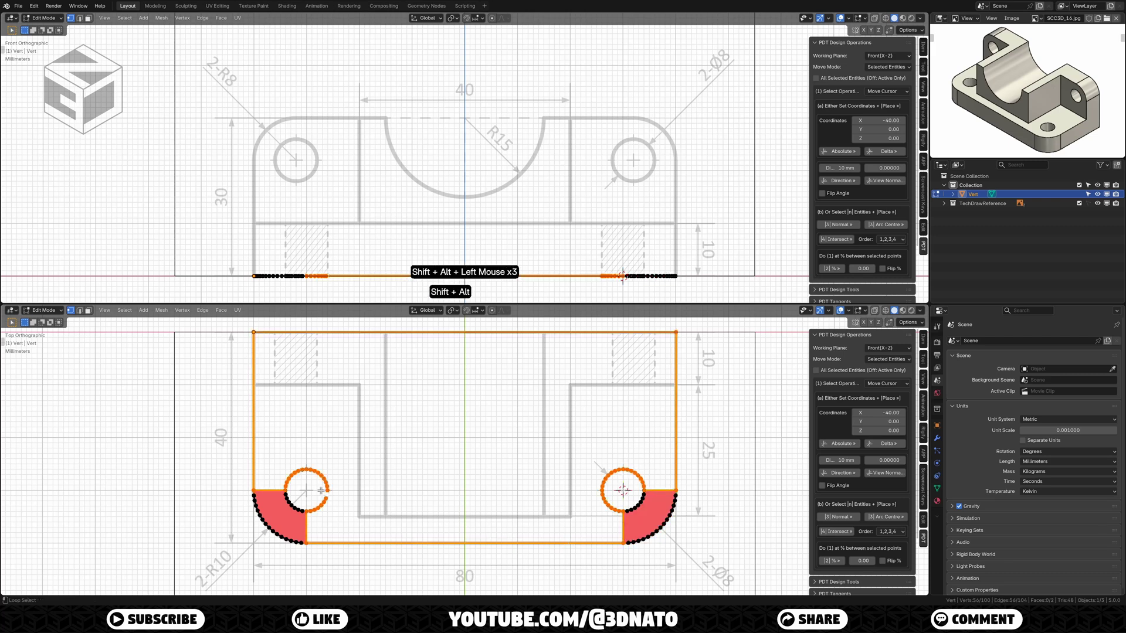
{"action": "key", "text": "f"}
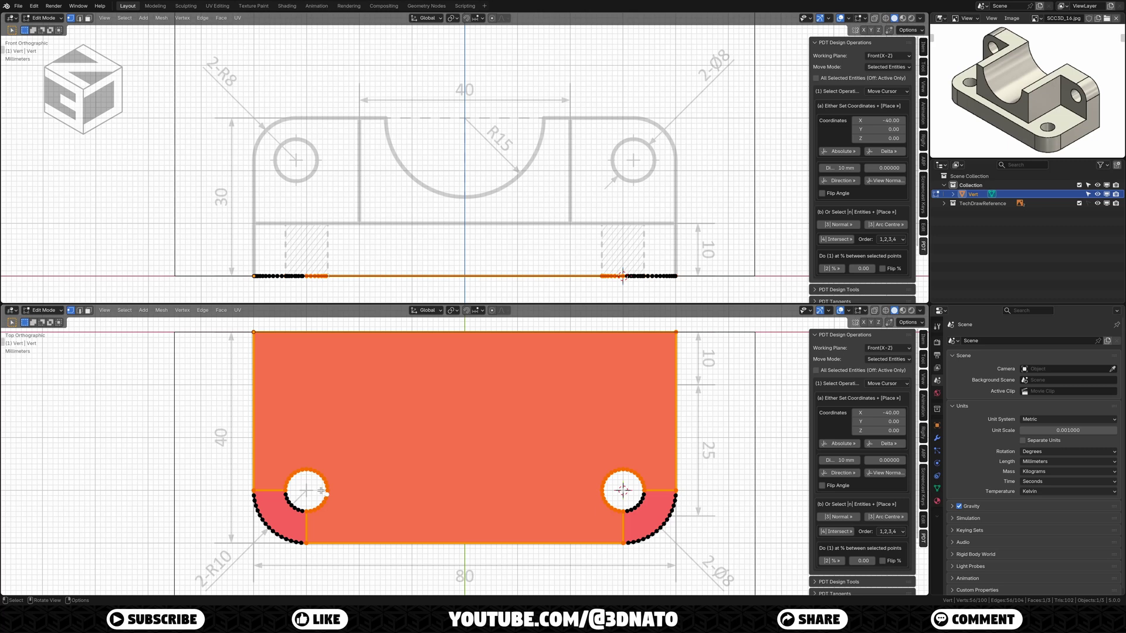
Step: Flip the outline's normals and extrude it 10 mm upward
{"action": "key", "text": "a"}
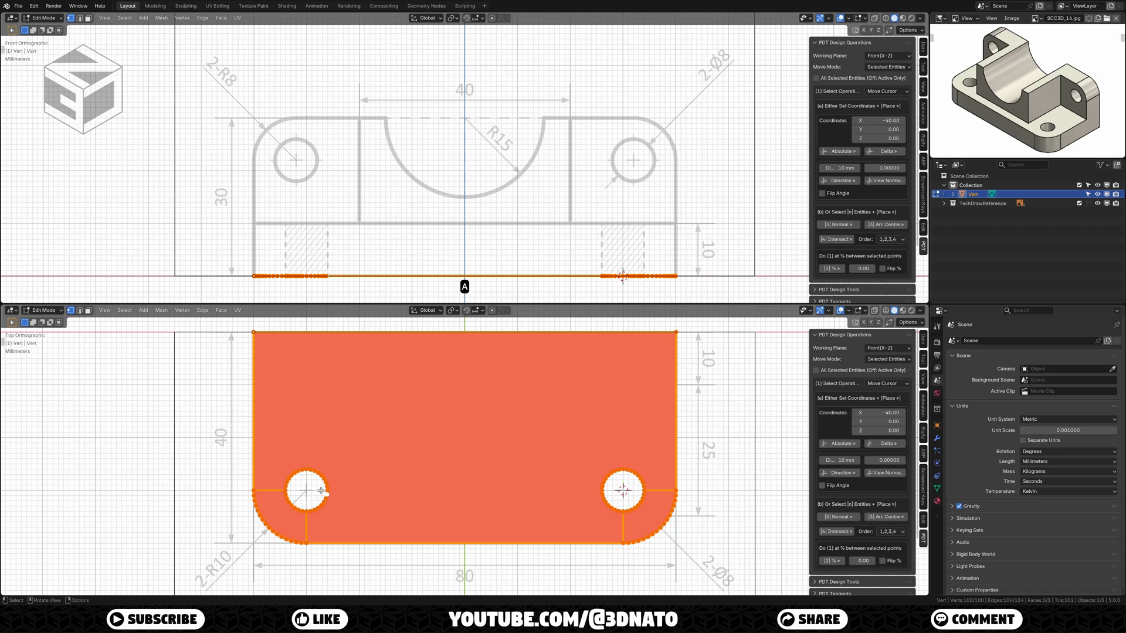
{"action": "key", "text": "alt+n"}
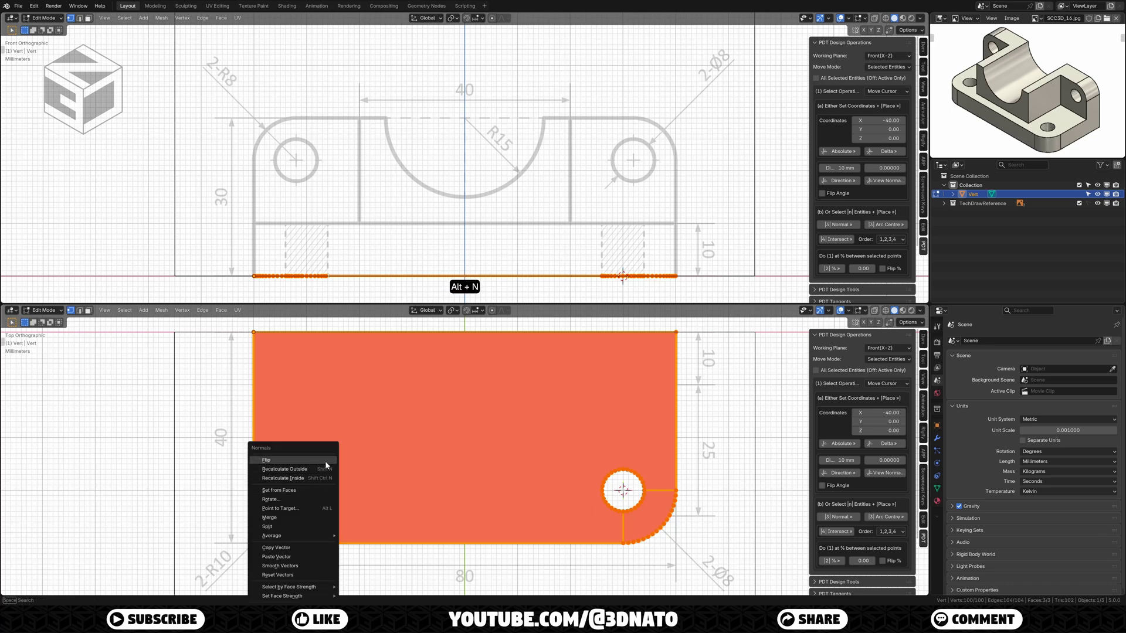
{"action": "left_click", "coordinate": [327, 461]}
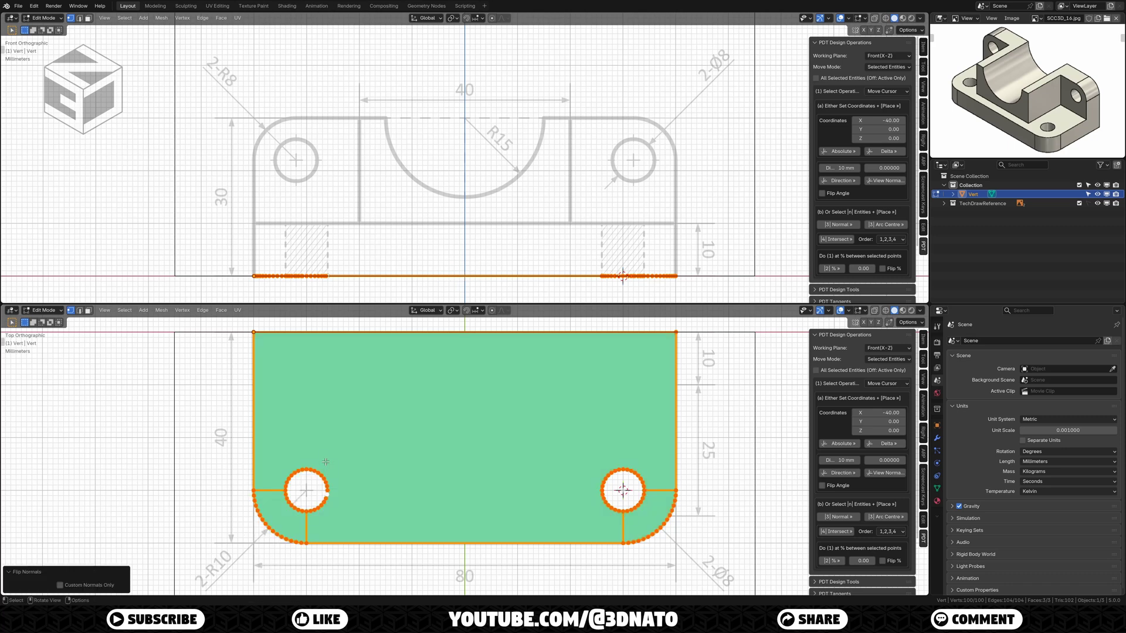
{"action": "type", "text": "e"}
{"action": "type", "text": "10"}
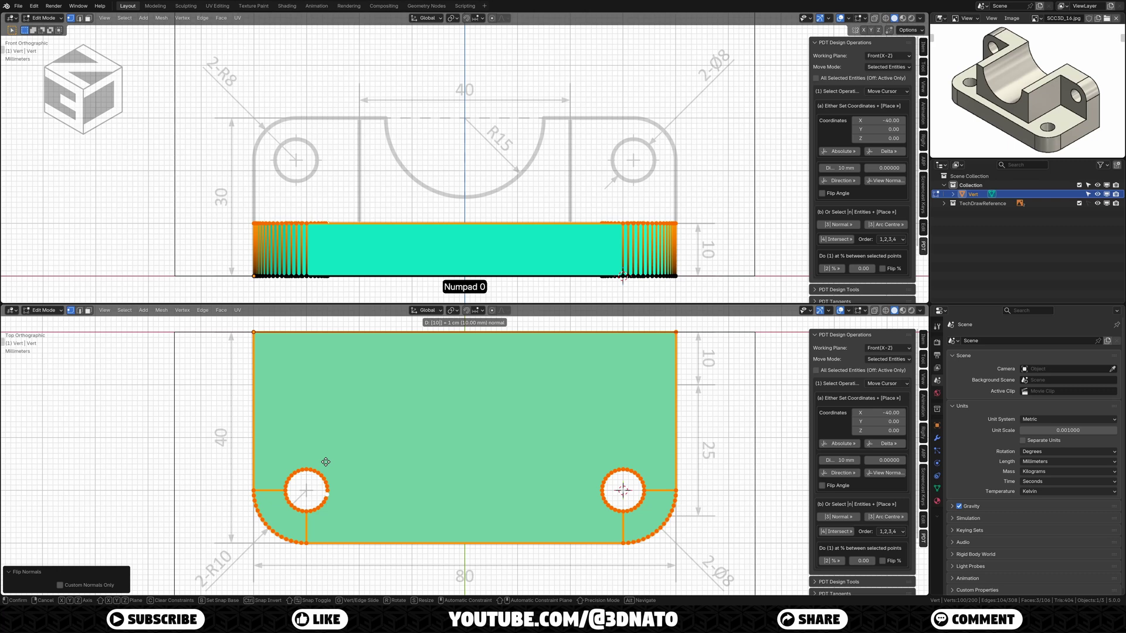
{"action": "key", "text": "KP_Enter"}
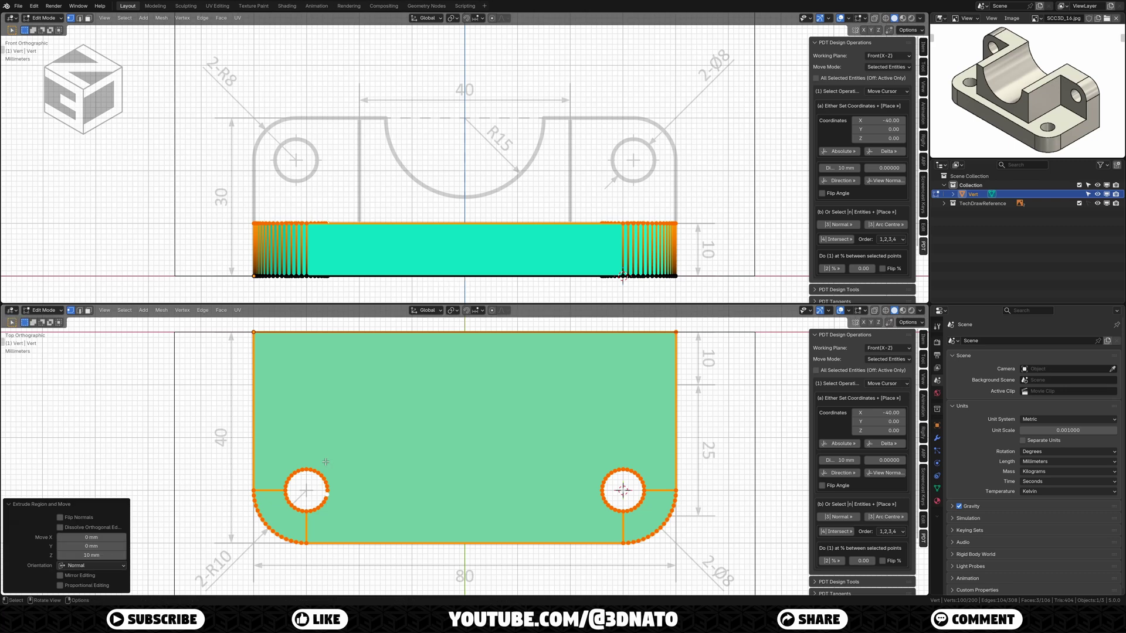
Step: Rename the plate object TechDraw and hide it
{"action": "key", "text": "Tab"}
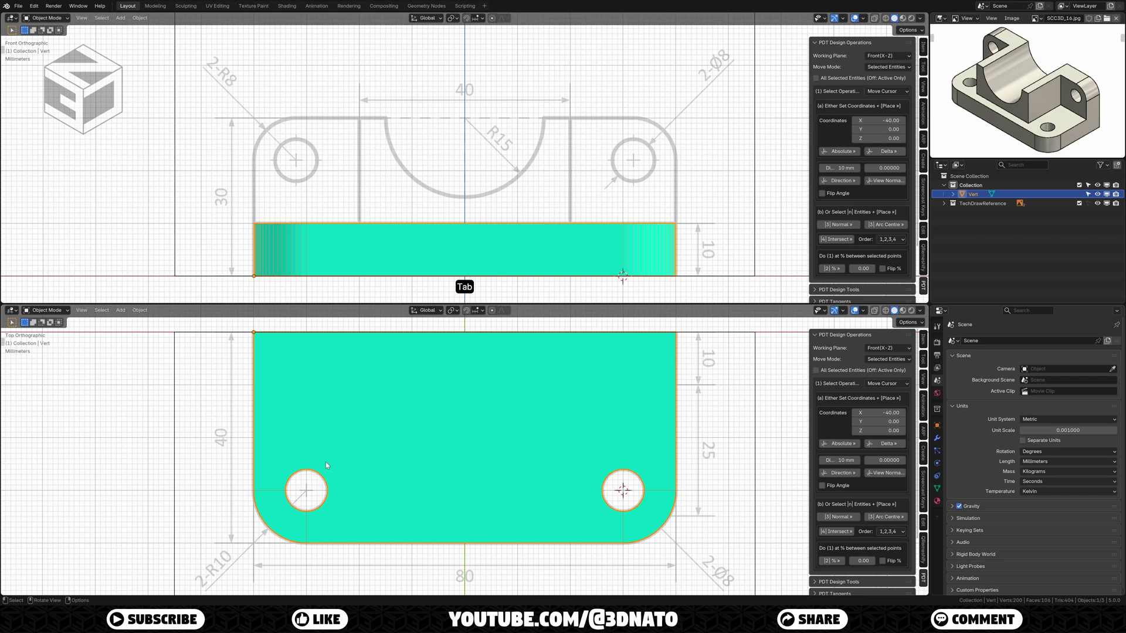
{"action": "key", "text": "F2"}
{"action": "type", "text": "TechDraw"}
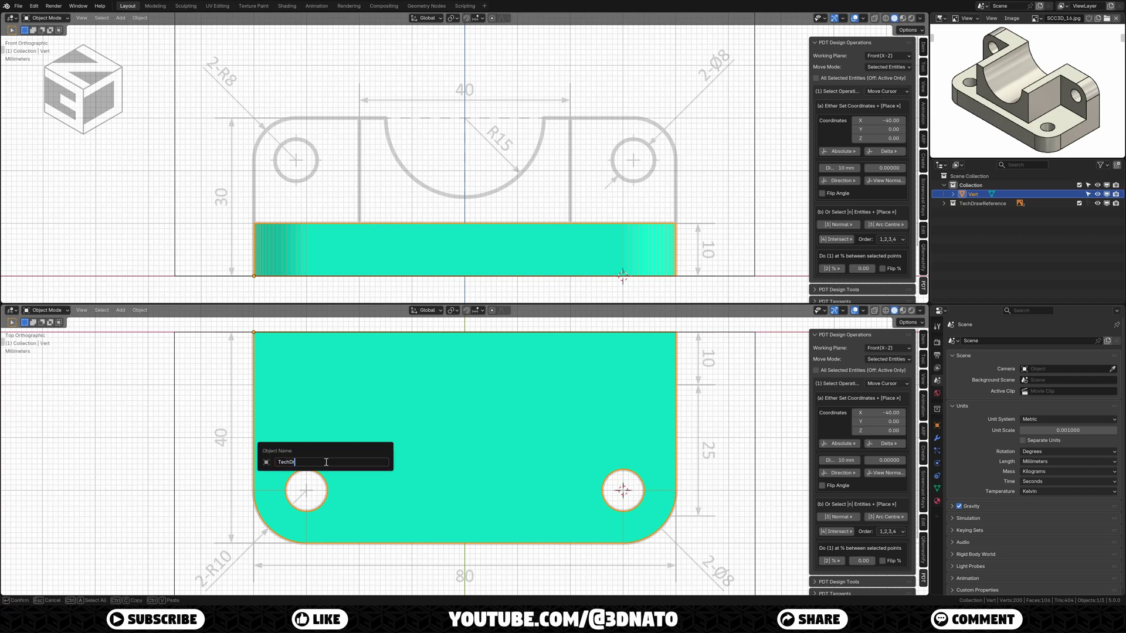
{"action": "key", "text": "Return"}
{"action": "key", "text": "h"}
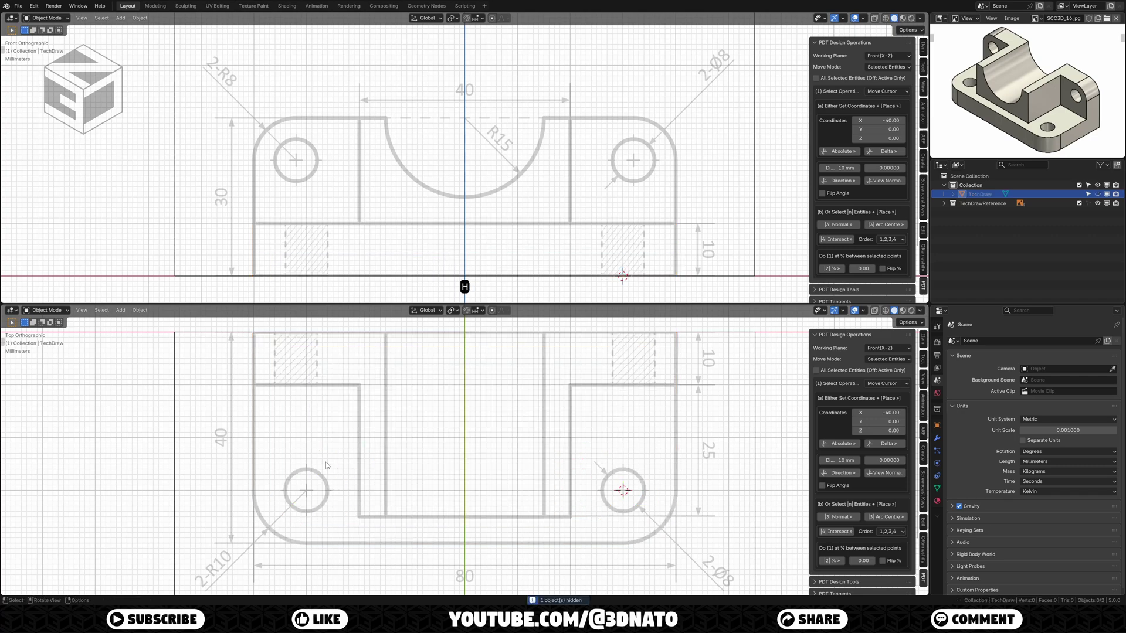
{"action": "key", "text": "alt+h"}
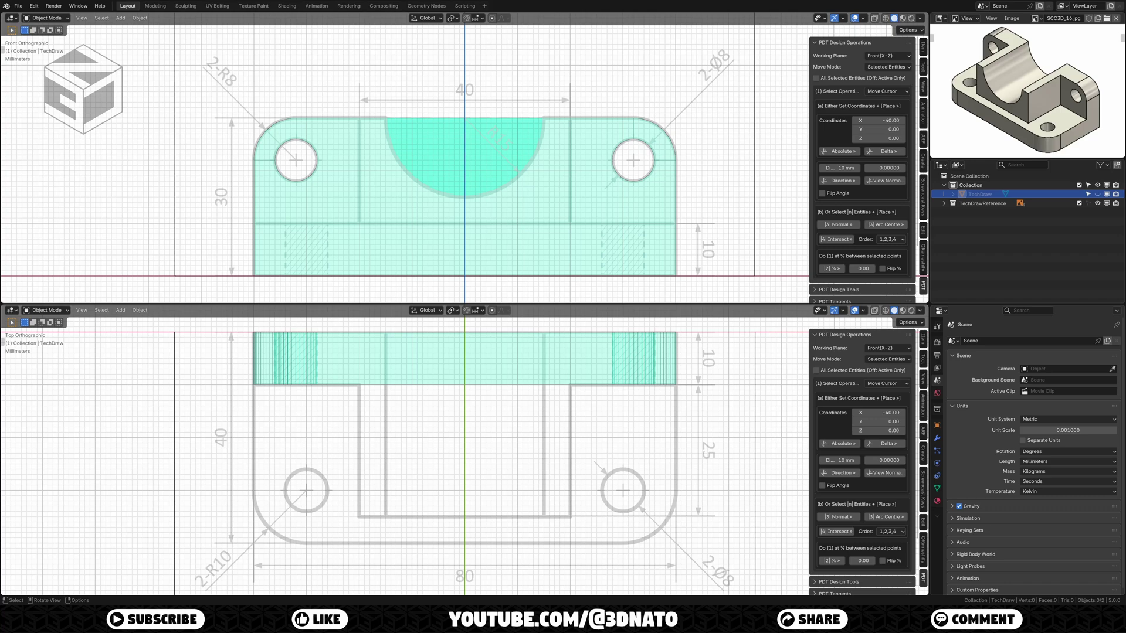
{"action": "left_click", "coordinate": [831, 153]}
{"action": "type", "text": "v"}
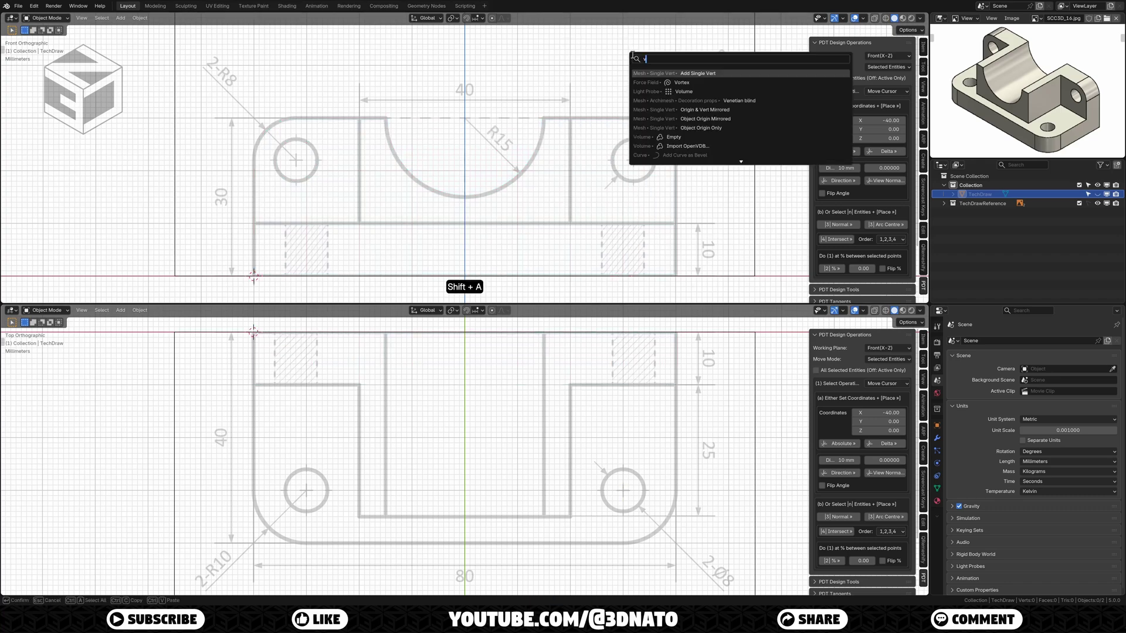
Step: Add a single vertex and extrude it 80 mm along X
{"action": "key", "text": "Return"}
{"action": "key", "text": "e"}
{"action": "key", "text": "x"}
{"action": "key", "text": "8"}
{"action": "key", "text": "0"}
{"action": "key", "text": "KP_Enter"}
Step: Extrude both vertices 30 mm up Z and join them with a top edge
{"action": "key", "text": "a"}
{"action": "key", "text": "e"}
{"action": "key", "text": "z"}
{"action": "key", "text": "3"}
{"action": "key", "text": "0"}
{"action": "key", "text": "KP_Enter"}
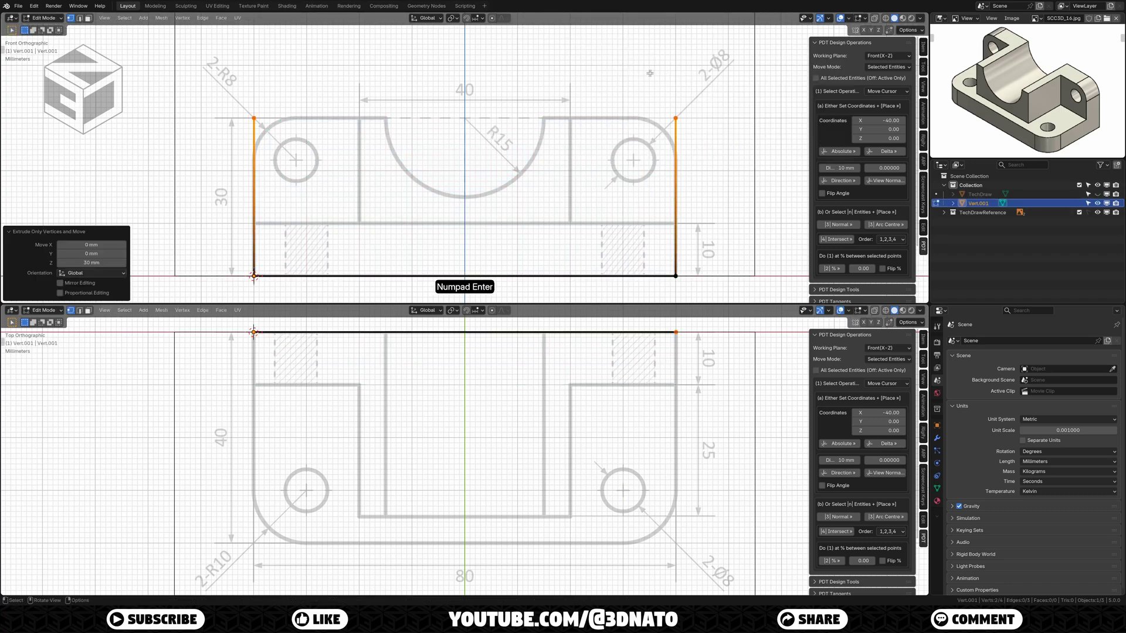
{"action": "key", "text": "f"}
Step: Round the top corners by 8 mm and add the left hole circle
{"action": "key", "text": "ctrl+shift+b"}
{"action": "type", "text": "8"}
{"action": "key", "text": "KP_Enter"}
{"action": "left_click", "coordinate": [253, 157], "text": "shift"}
{"action": "left_click", "coordinate": [261, 136], "text": "shift"}
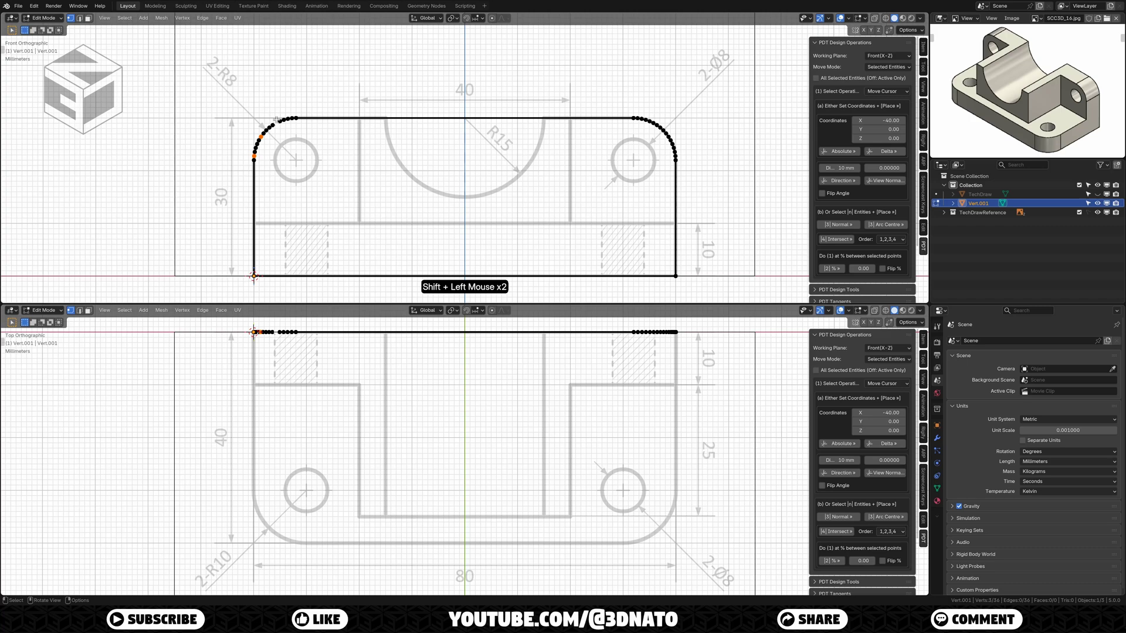
{"action": "key", "text": "shift+a"}
{"action": "left_click", "coordinate": [475, 159]}
Step: Add the right hole circle and rotate it 90° about X to stand upright
{"action": "left_click", "coordinate": [642, 120], "text": "shift"}
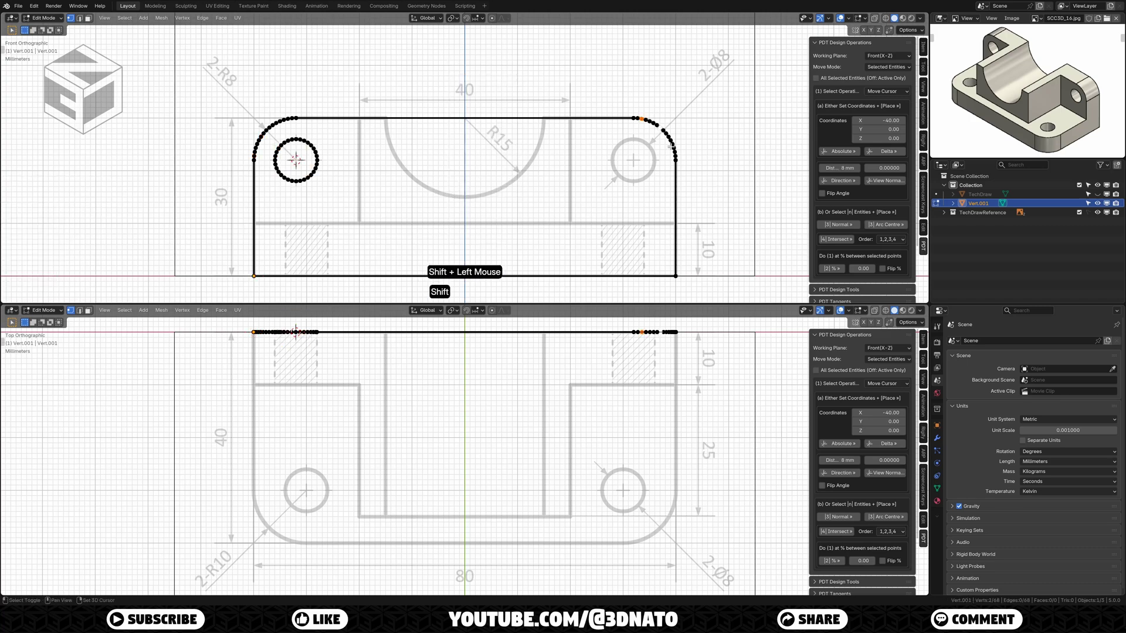
{"action": "key", "text": "shift+a"}
{"action": "left_click", "coordinate": [545, 100]}
{"action": "key", "text": "r"}
{"action": "key", "text": "x"}
{"action": "key", "text": "9"}
{"action": "key", "text": "0"}
{"action": "key", "text": "Return"}
Step: Fill both top corners, then the outline with both hole loops, with faces
{"action": "left_click_drag", "start_coordinate": [224, 95], "coordinate": [295, 158]}
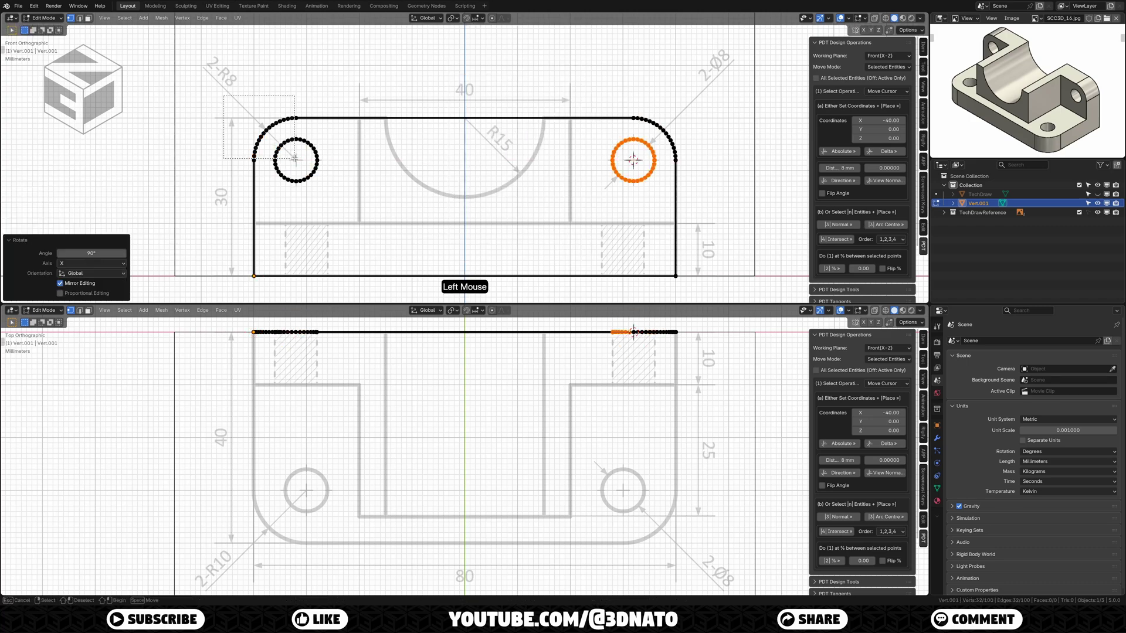
{"action": "key", "text": "f"}
{"action": "left_click_drag", "start_coordinate": [642, 102], "coordinate": [704, 160]}
{"action": "key", "text": "f"}
{"action": "left_click", "coordinate": [676, 212], "text": "alt+shift"}
{"action": "left_click", "coordinate": [653, 162], "text": "alt+shift"}
{"action": "left_click", "coordinate": [315, 165], "text": "alt+shift"}
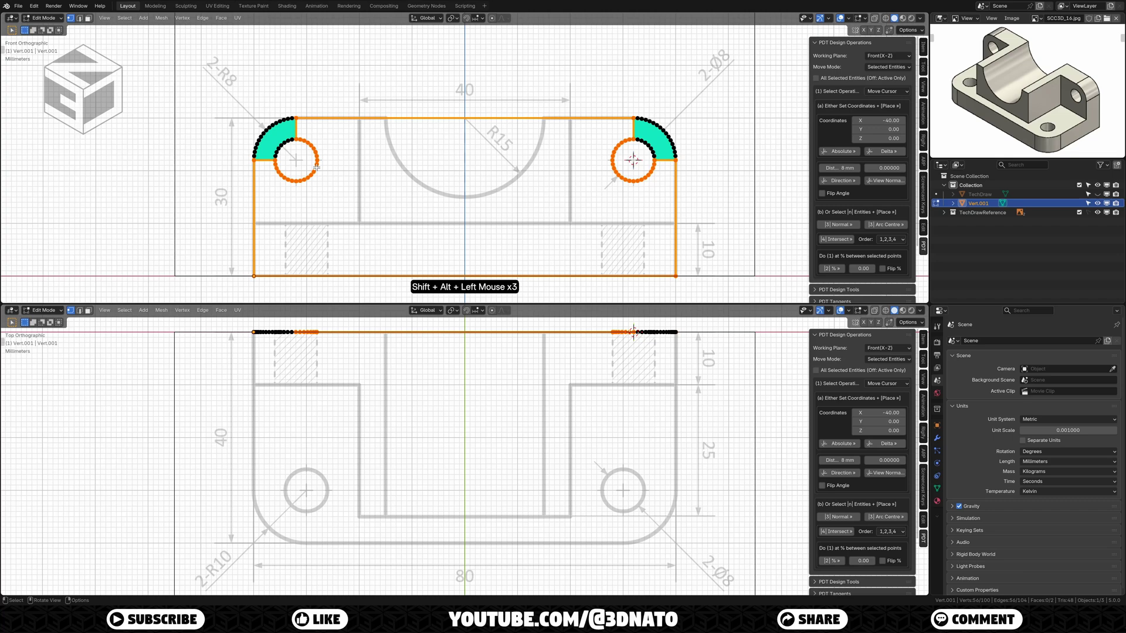
{"action": "type", "text": "fe10"}
Step: Extrude the profile 10 mm thick and name the object BoolAdd01
{"action": "key", "text": "KP_Enter"}
{"action": "key", "text": "Tab"}
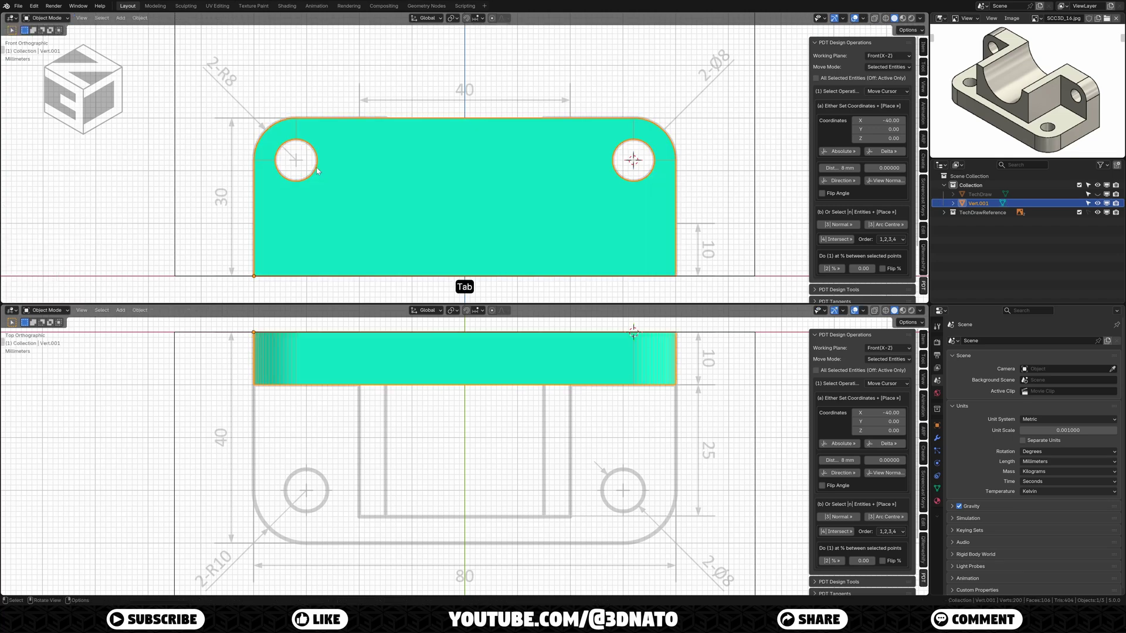
{"action": "key", "text": "F2"}
{"action": "type", "text": "BoolAdd01"}
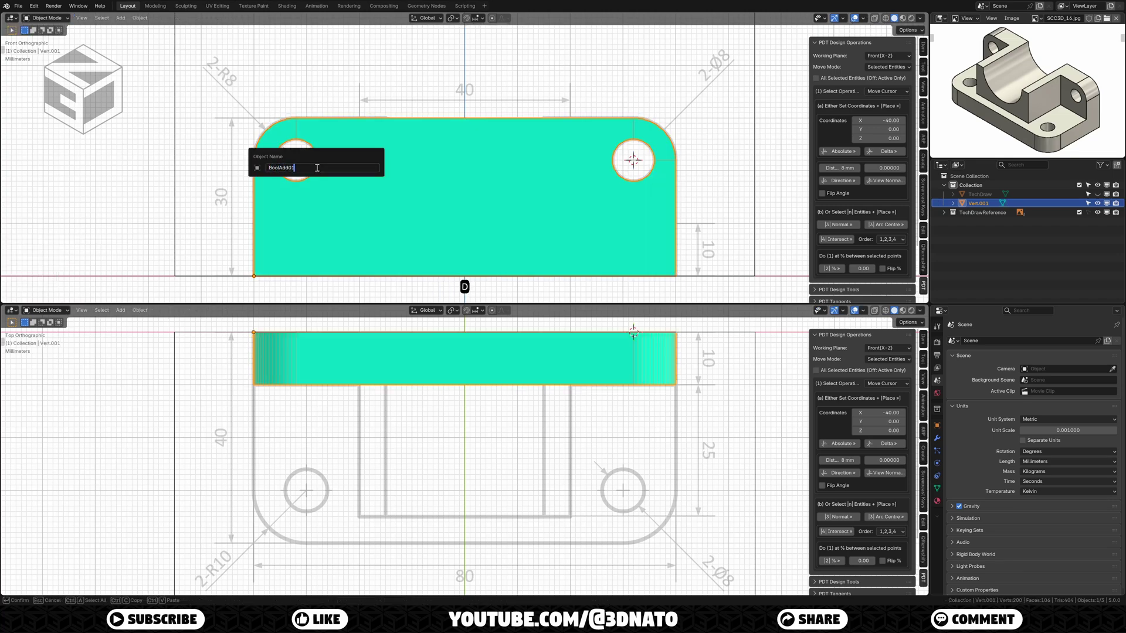
{"action": "key", "text": "Return"}
Step: Hide BoolAdd01 and move the 3D cursor to absolute X = -20 mm using PDT
{"action": "key", "text": "h"}
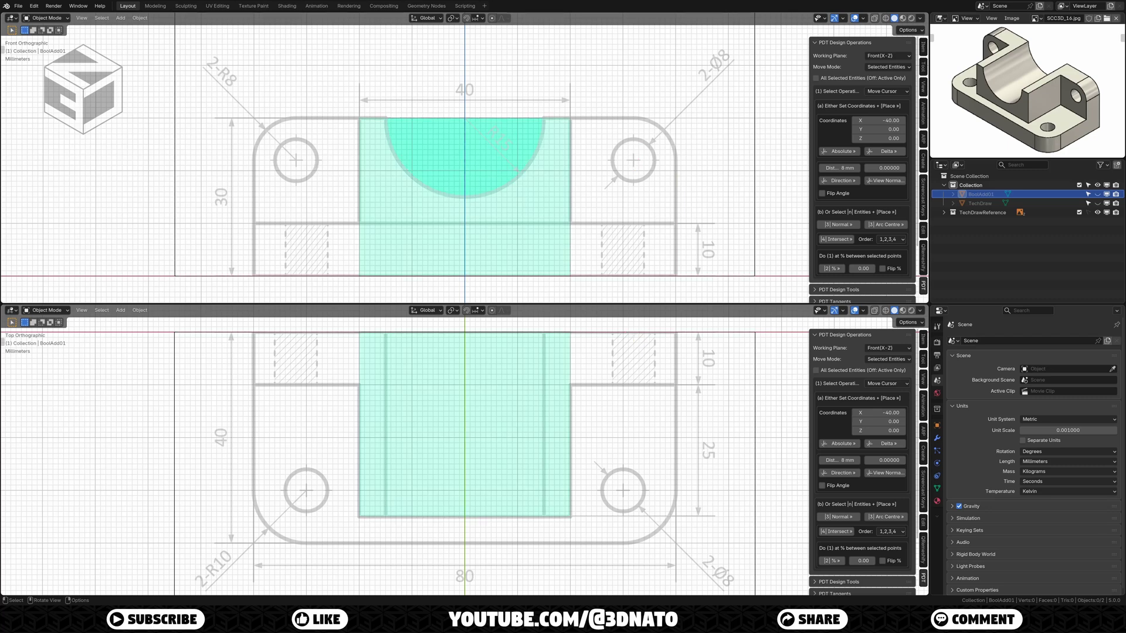
{"action": "key", "text": "h"}
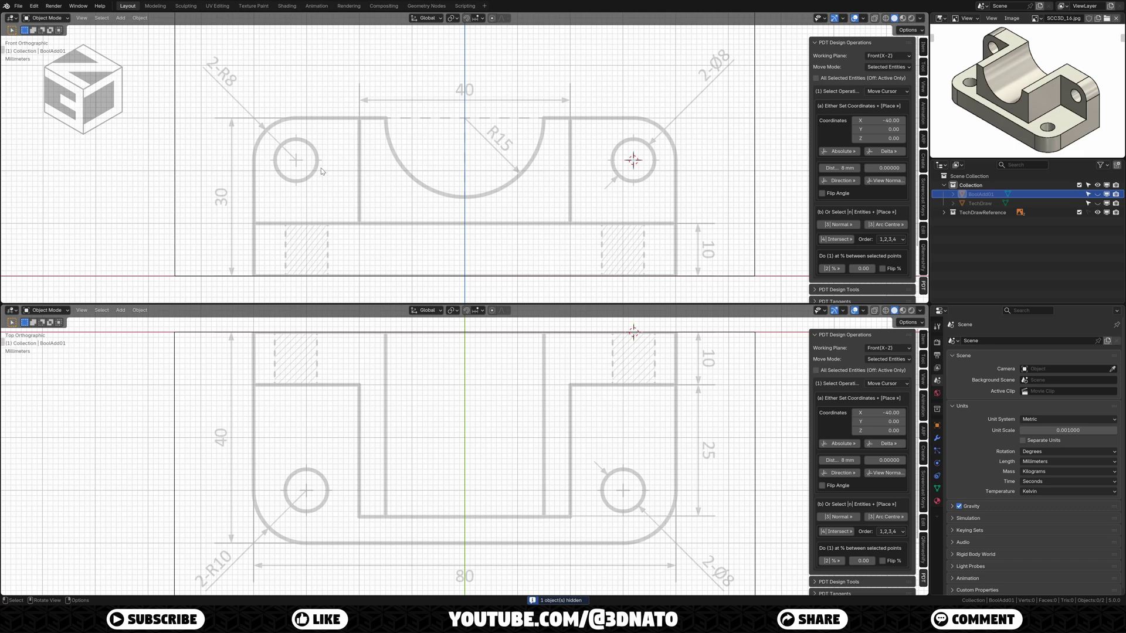
{"action": "left_click", "coordinate": [884, 120]}
{"action": "type", "text": "-20"}
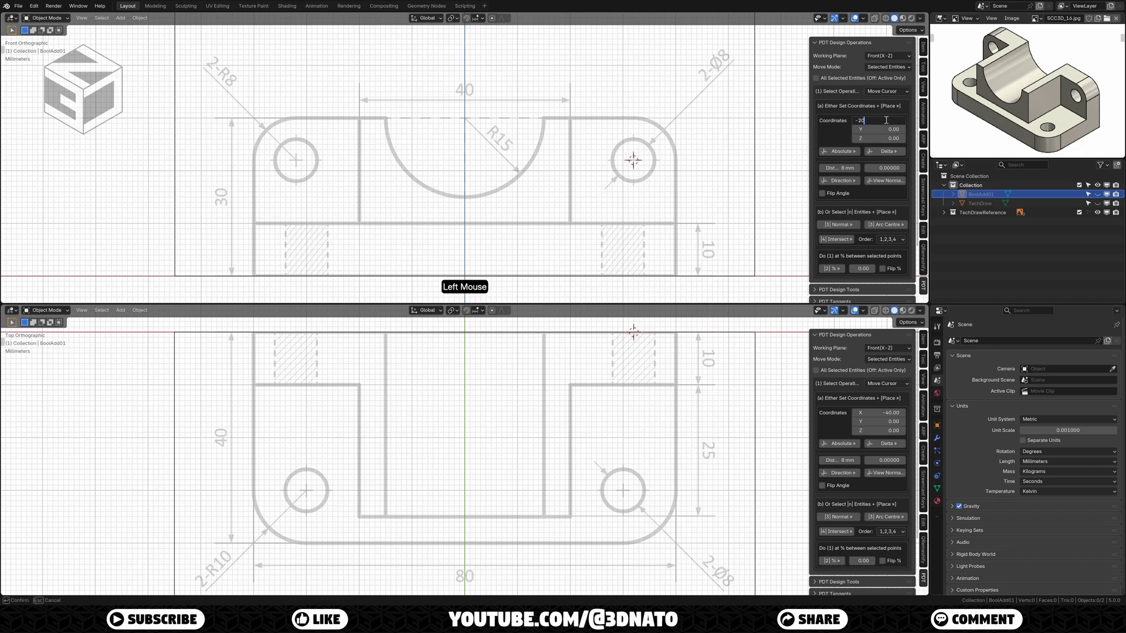
{"action": "key", "text": "Return"}
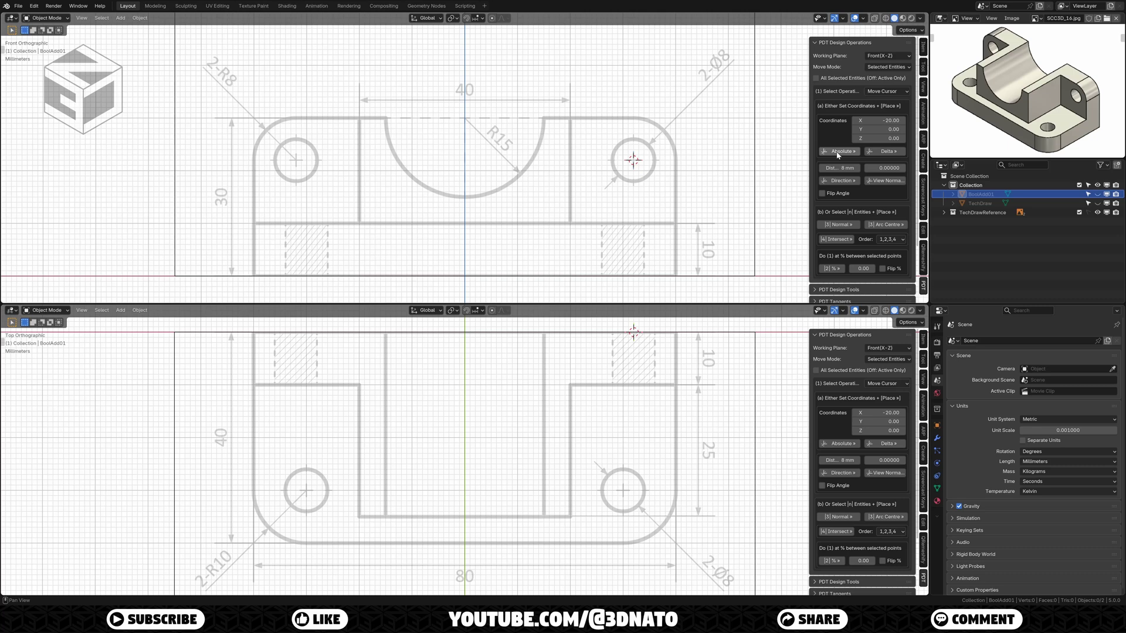
{"action": "left_click", "coordinate": [839, 152]}
Step: Add a single vertex and extrude it 40 mm along X into an edge
{"action": "key", "text": "shift+a"}
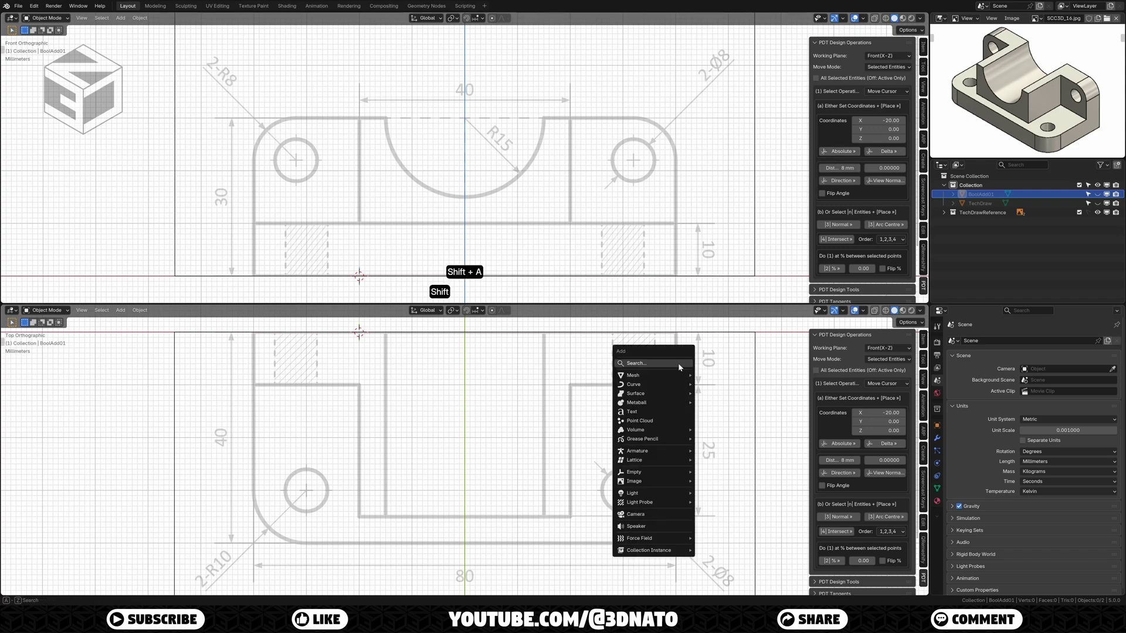
{"action": "type", "text": "vert"}
{"action": "left_click", "coordinate": [698, 382]}
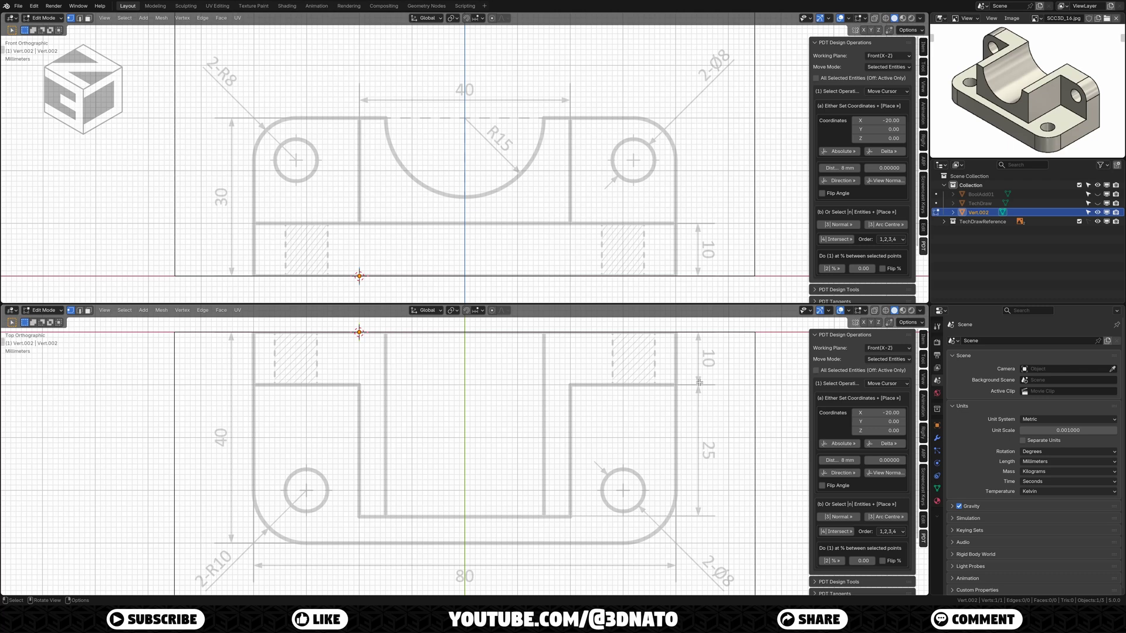
{"action": "key", "text": "e"}
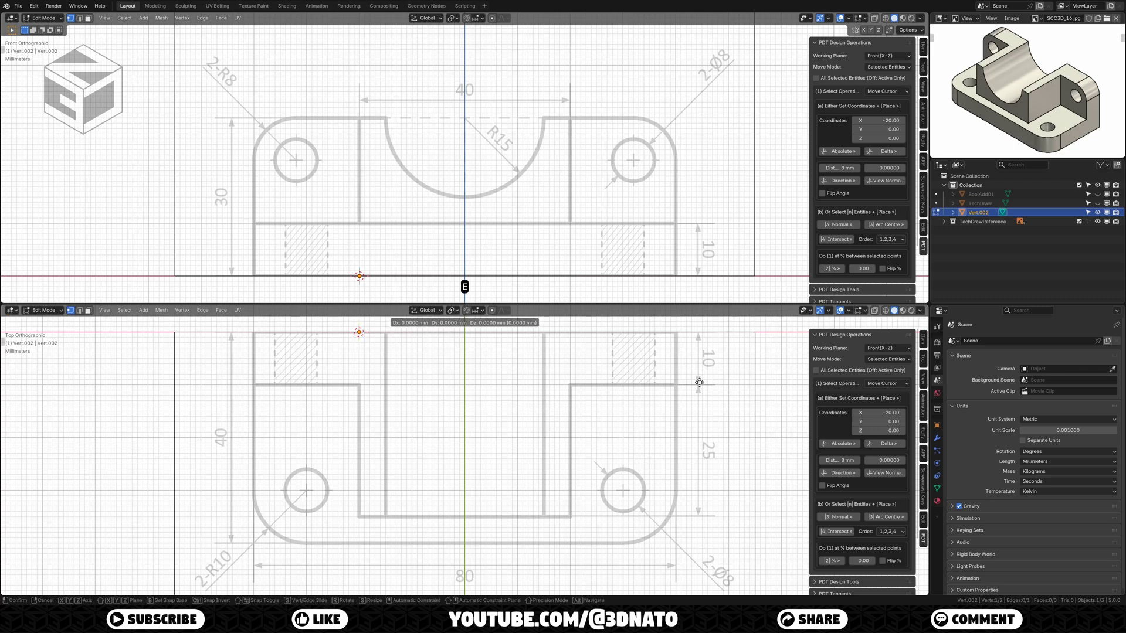
{"action": "key", "text": "x"}
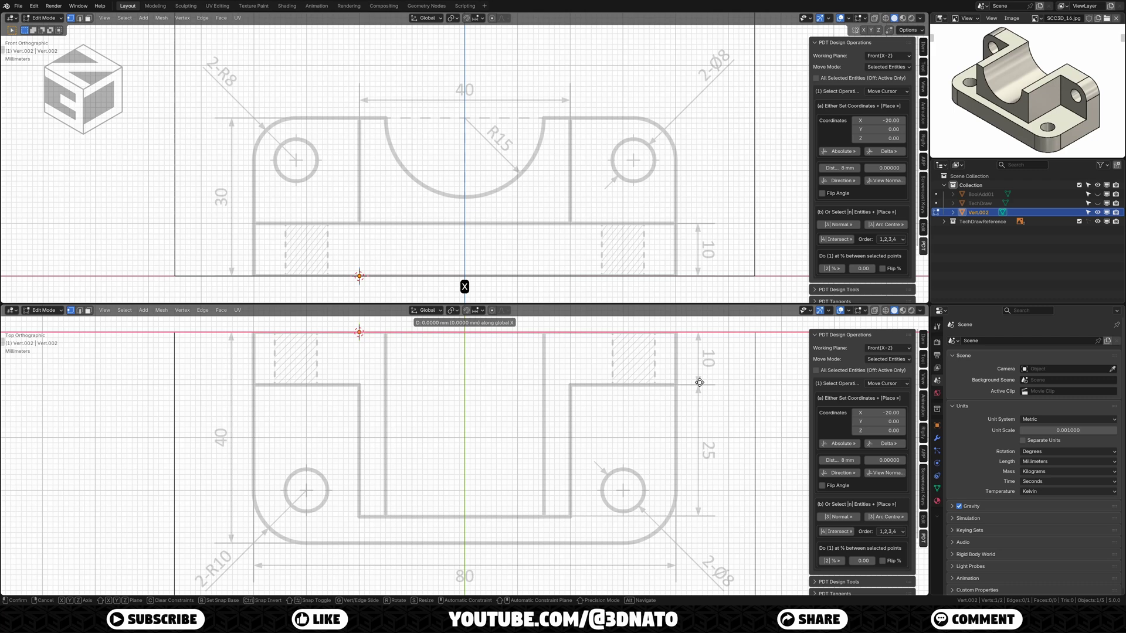
{"action": "type", "text": "40"}
{"action": "key", "text": "KP_Enter"}
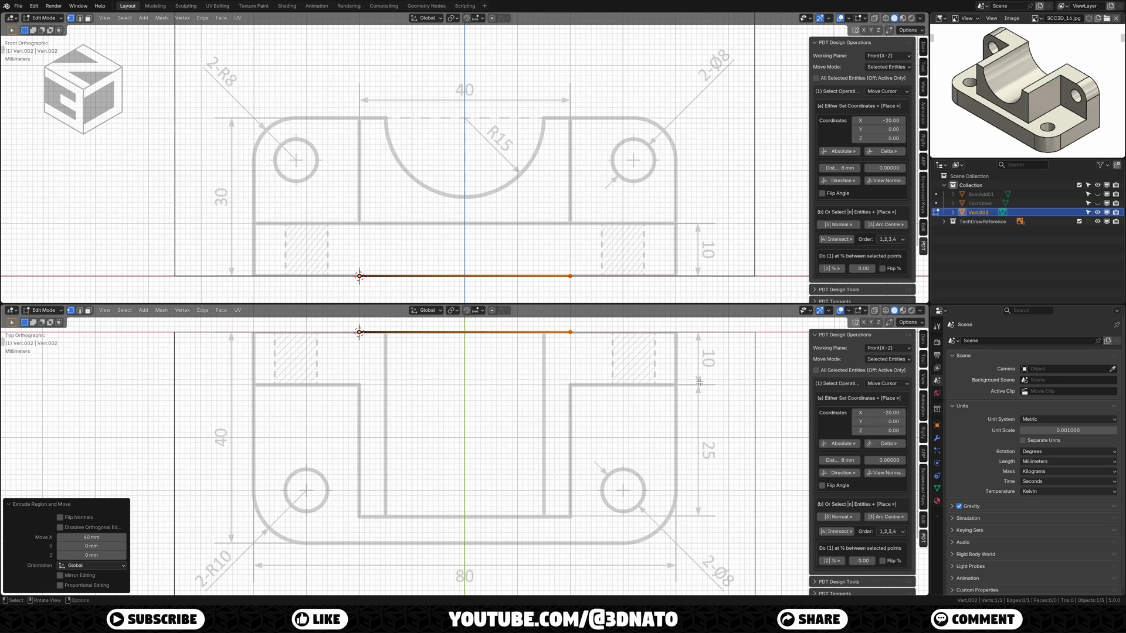
Step: Extrude the 40 mm edge 35 mm along negative Y into a flat face
{"action": "key", "text": "a"}
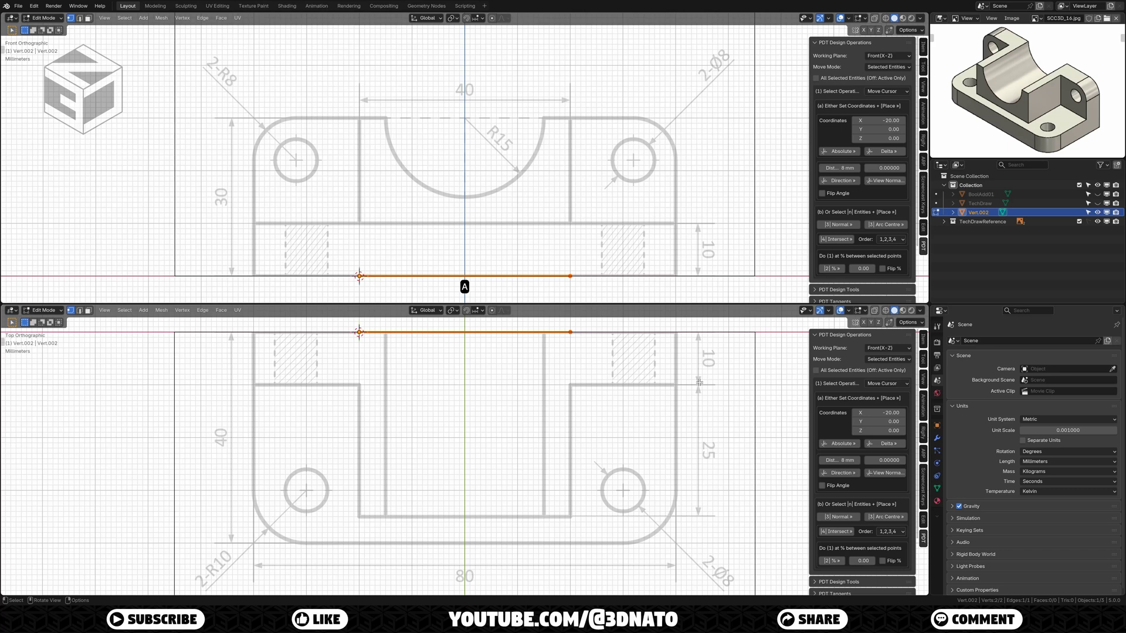
{"action": "key", "text": "e"}
{"action": "key", "text": "y"}
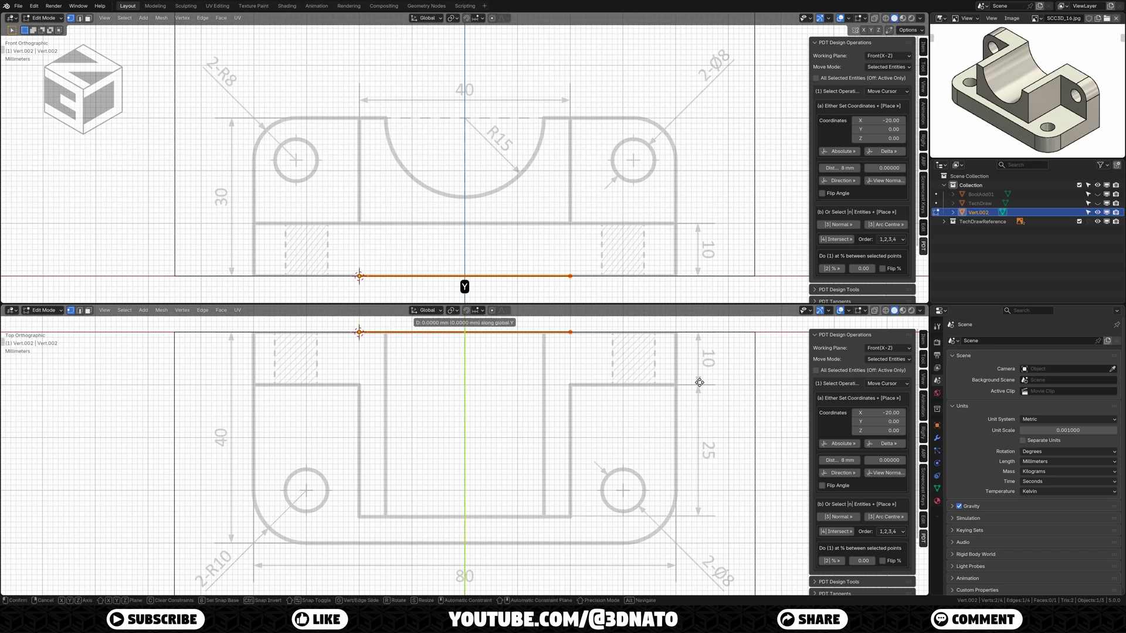
{"action": "key", "text": "KP_Subtract"}
{"action": "key", "text": "KP_2"}
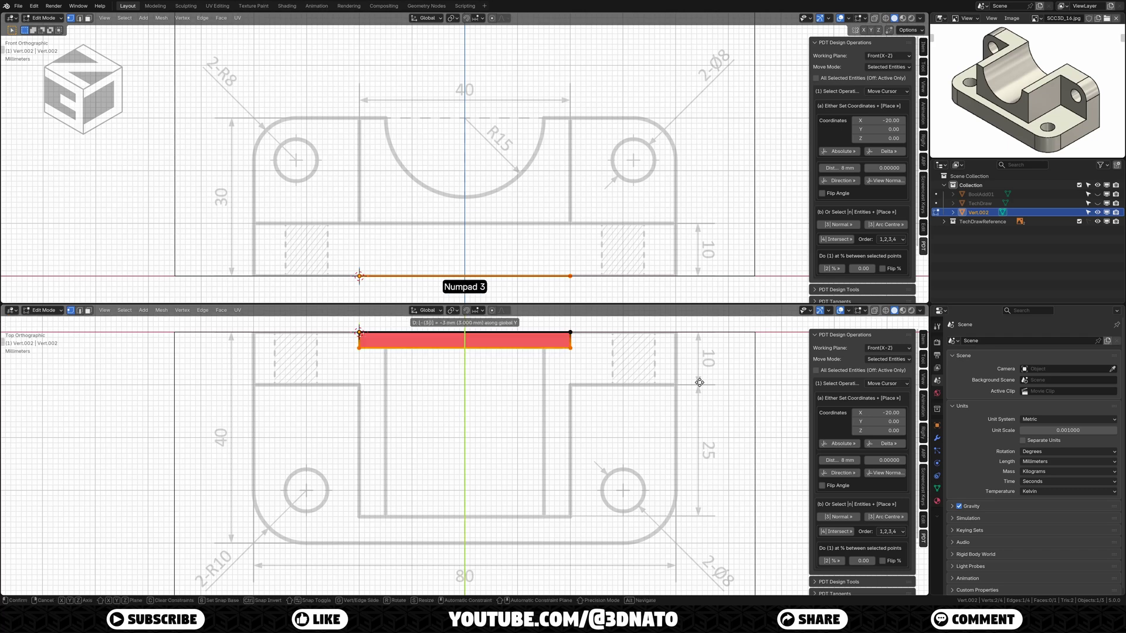
{"action": "key", "text": "KP_5"}
{"action": "key", "text": "KP_Enter"}
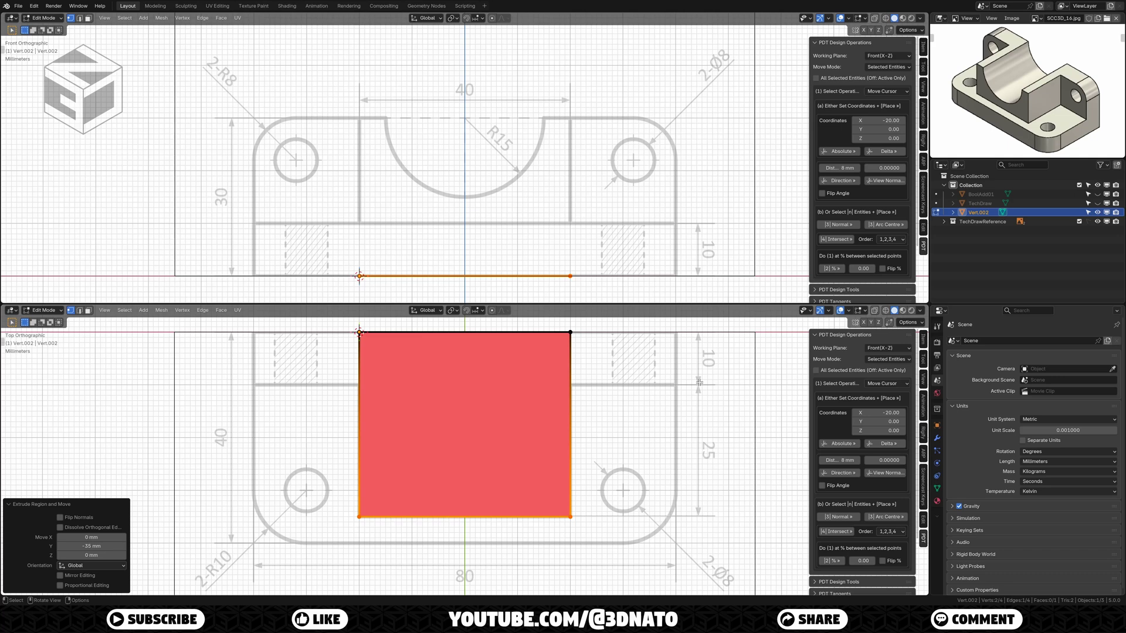
Step: Flip the face's normal and extrude it 30 mm upward into a block
{"action": "key", "text": "a"}
{"action": "key", "text": "alt+n"}
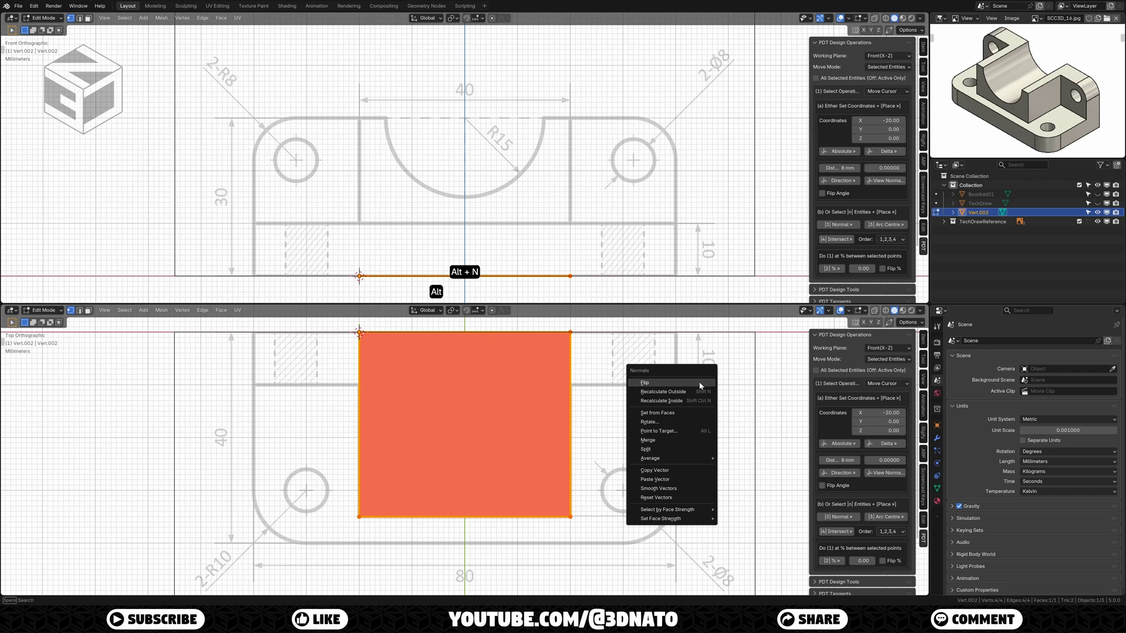
{"action": "left_click", "coordinate": [701, 385]}
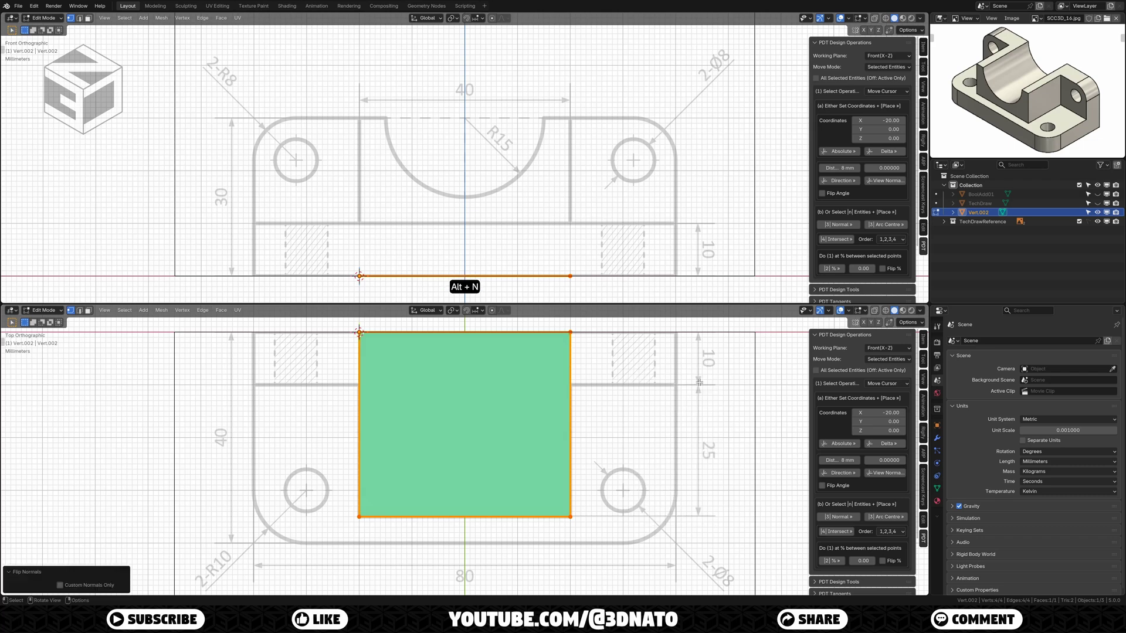
{"action": "type", "text": "e"}
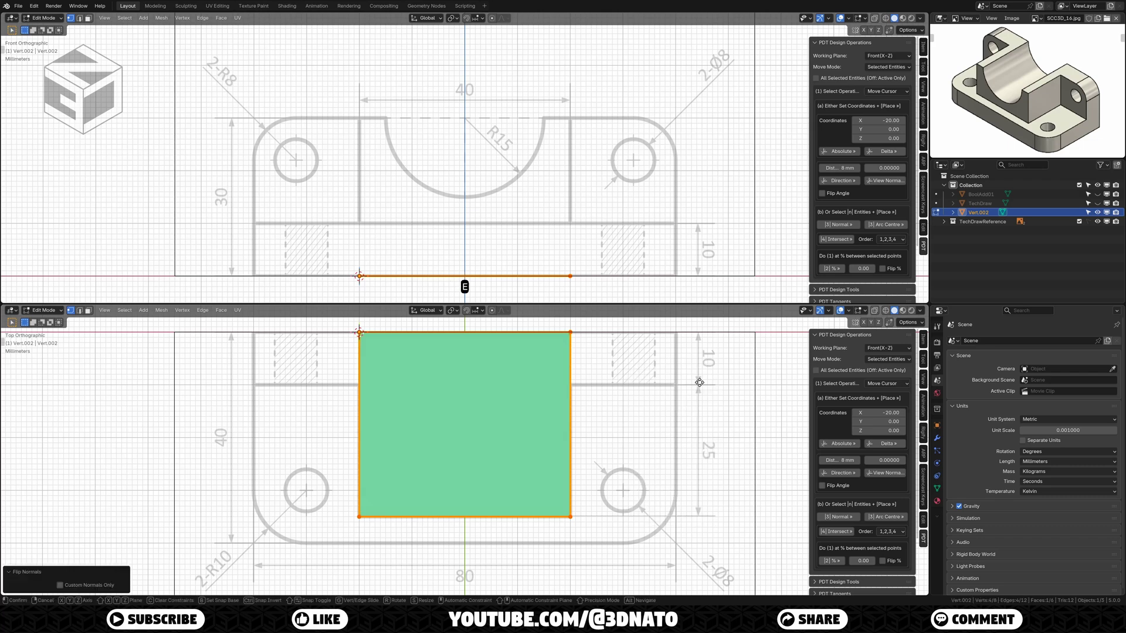
{"action": "type", "text": "30"}
{"action": "key", "text": "KP_Enter"}
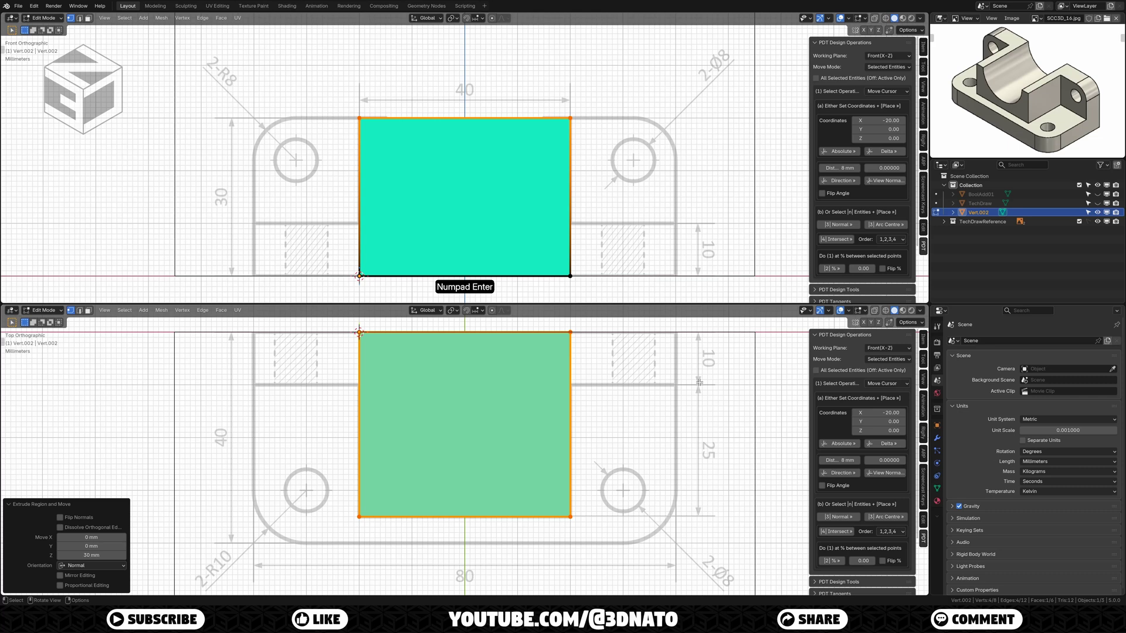
Step: Rename the block BoolAdd02, hide it, and reveal the other hidden objects
{"action": "key", "text": "Tab"}
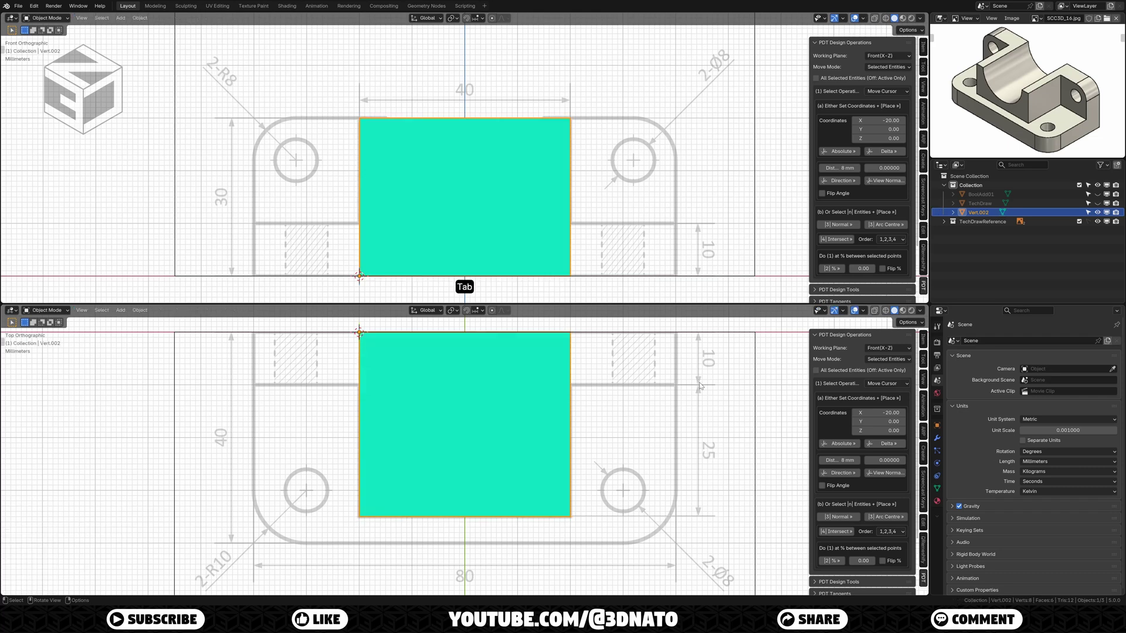
{"action": "key", "text": "F2"}
{"action": "type", "text": "BoolAdd02"}
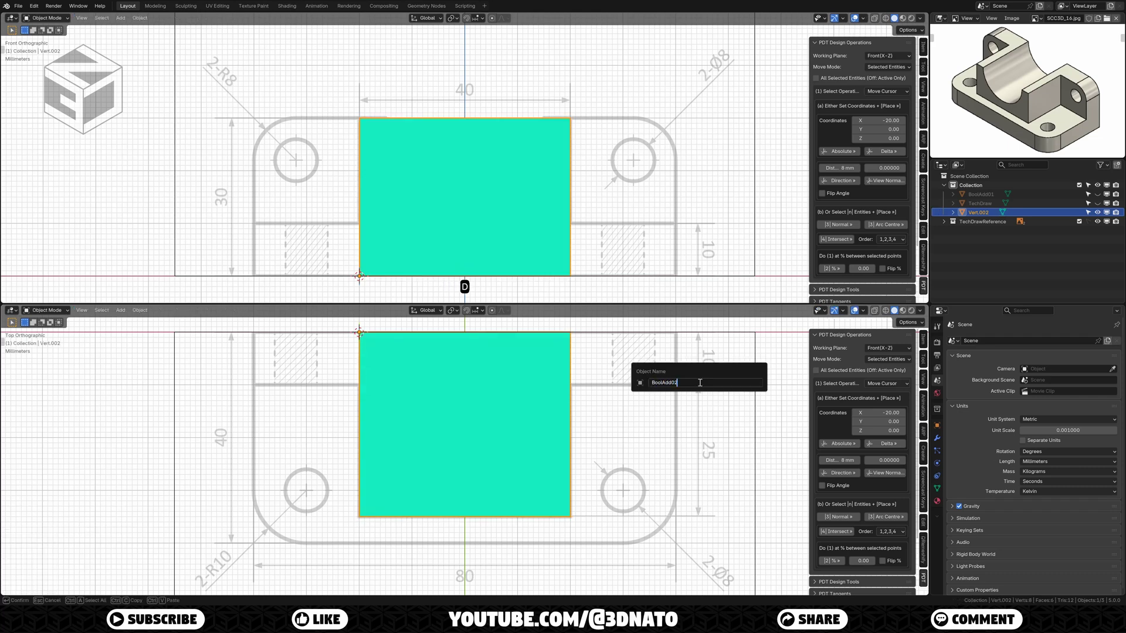
{"action": "key", "text": "Return"}
{"action": "key", "text": "h"}
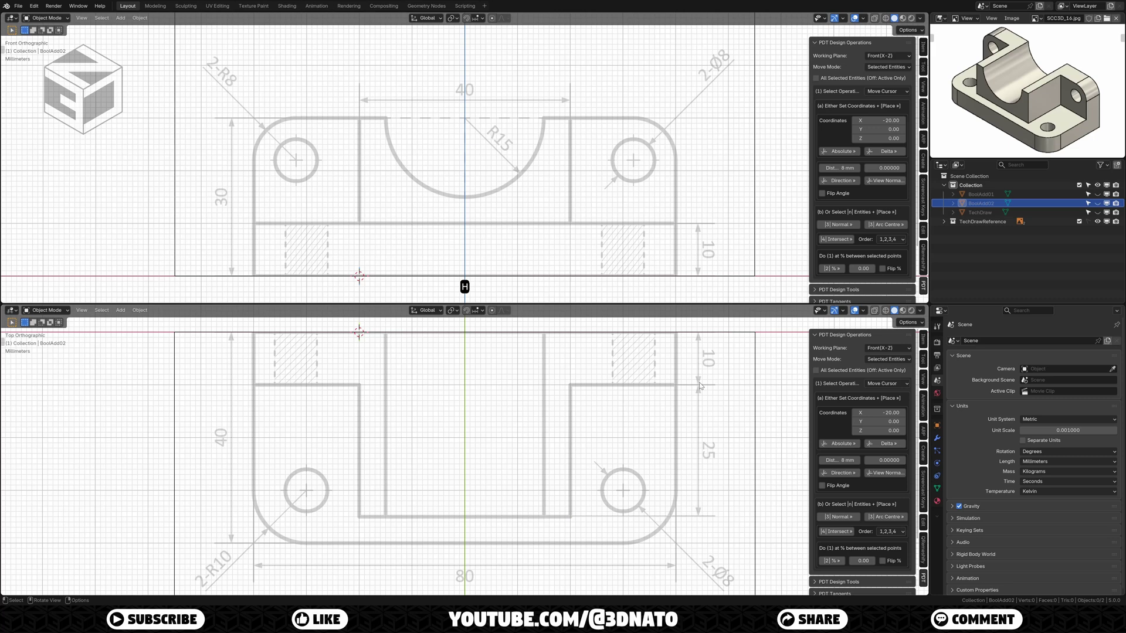
{"action": "key", "text": "alt+h"}
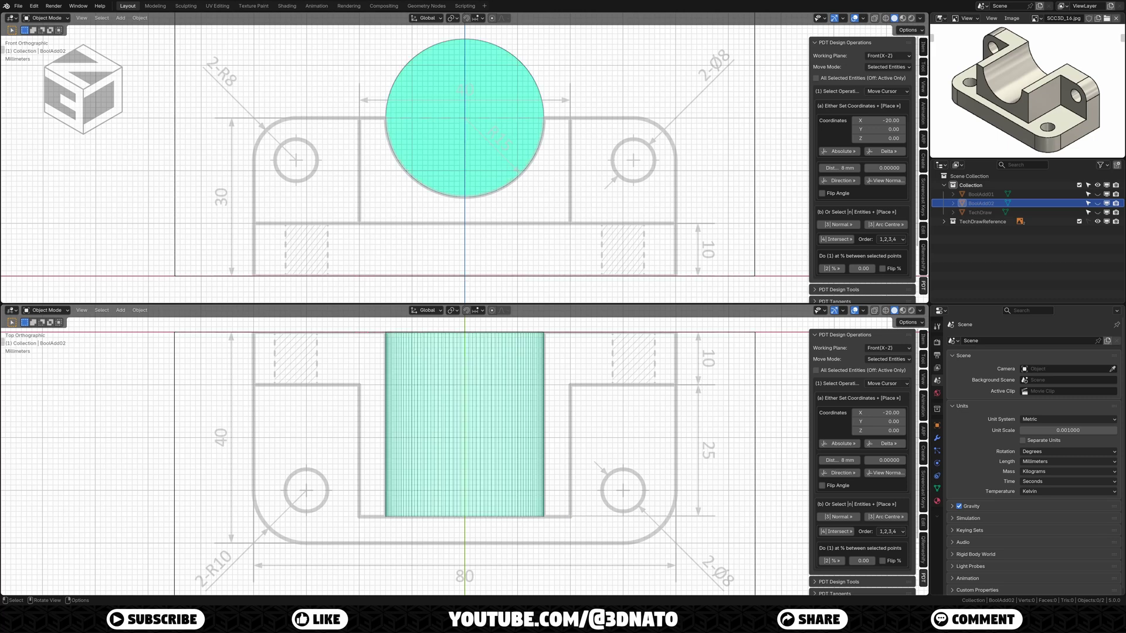
Step: Hide the cylinder and move the 3D cursor to X 0, Z 30 using PDT Absolute
{"action": "key", "text": "h"}
{"action": "left_click", "coordinate": [873, 123]}
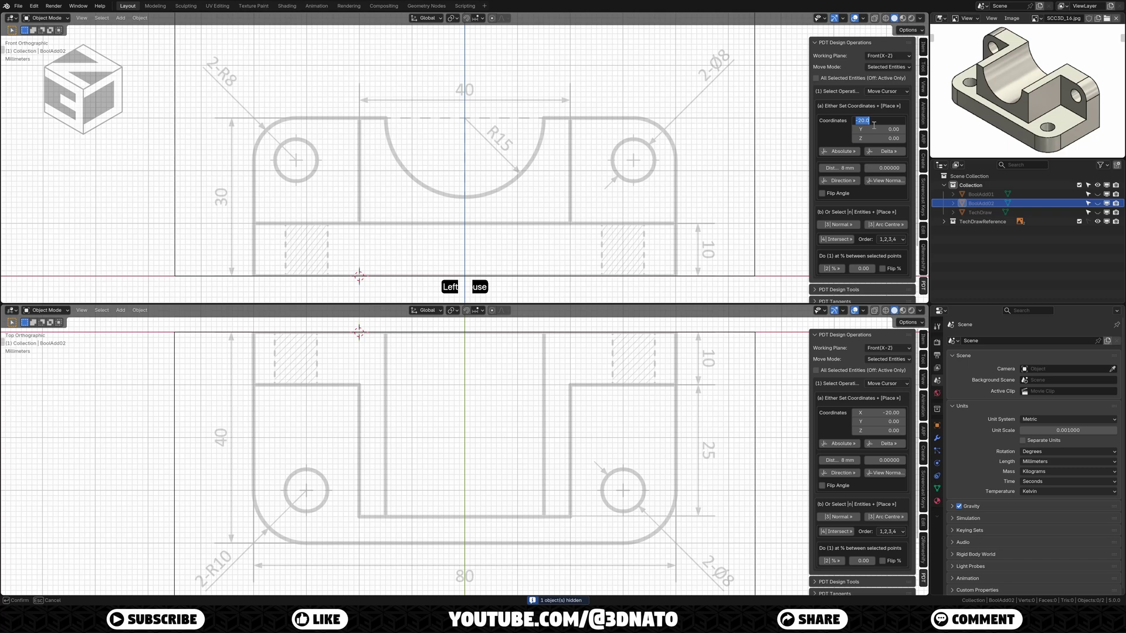
{"action": "type", "text": "0"}
{"action": "key", "text": "Tab"}
{"action": "key", "text": "Tab"}
{"action": "type", "text": "30"}
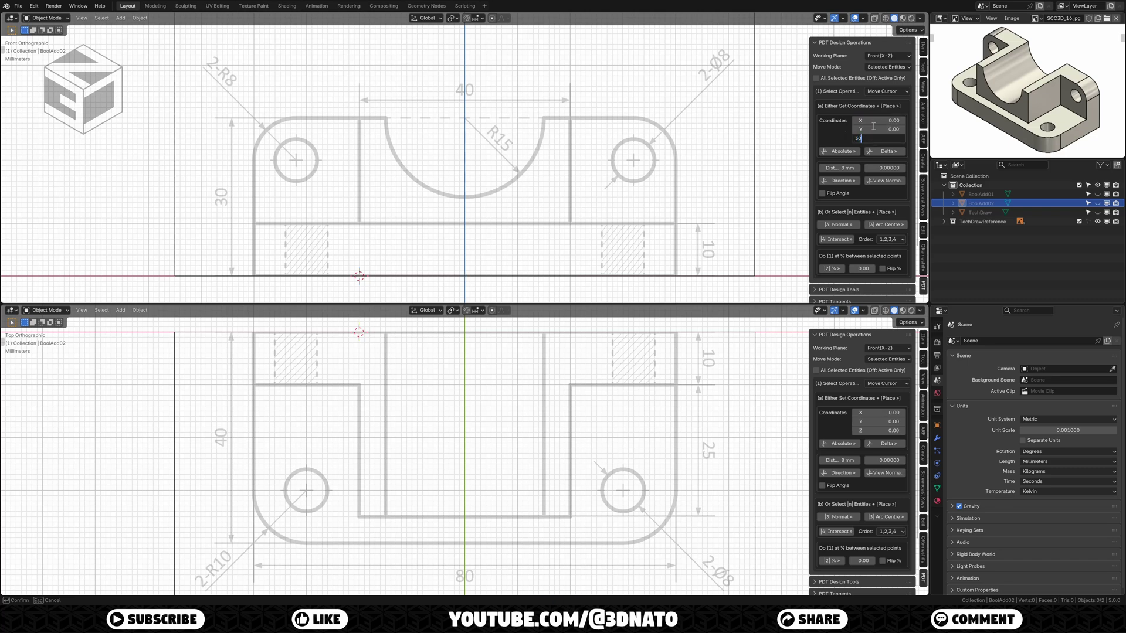
{"action": "key", "text": "Return"}
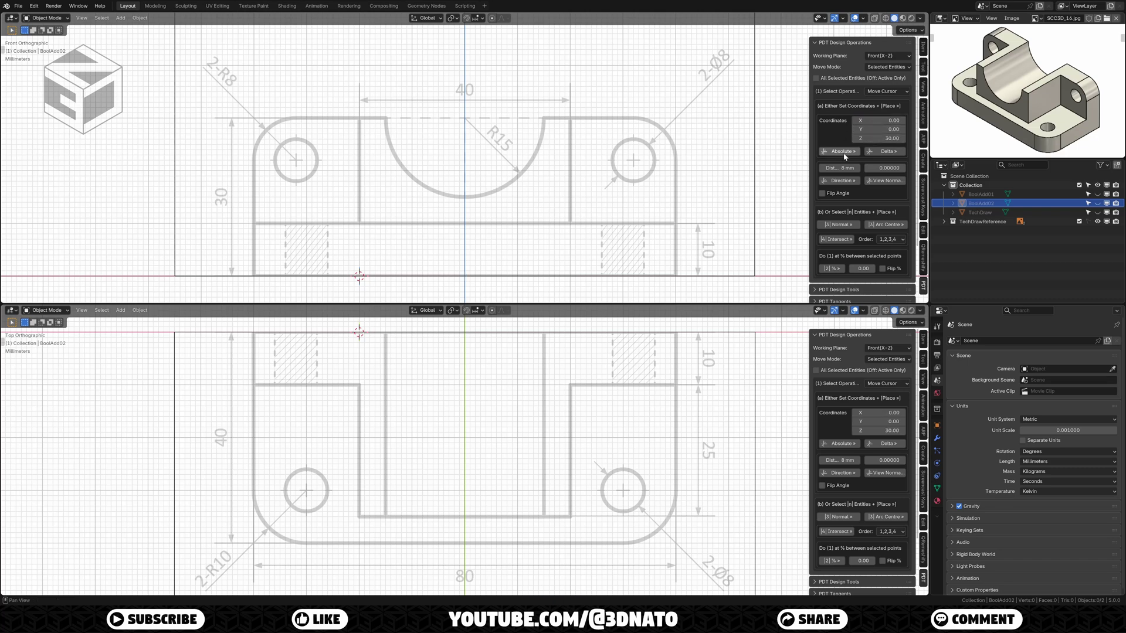
{"action": "left_click", "coordinate": [843, 153]}
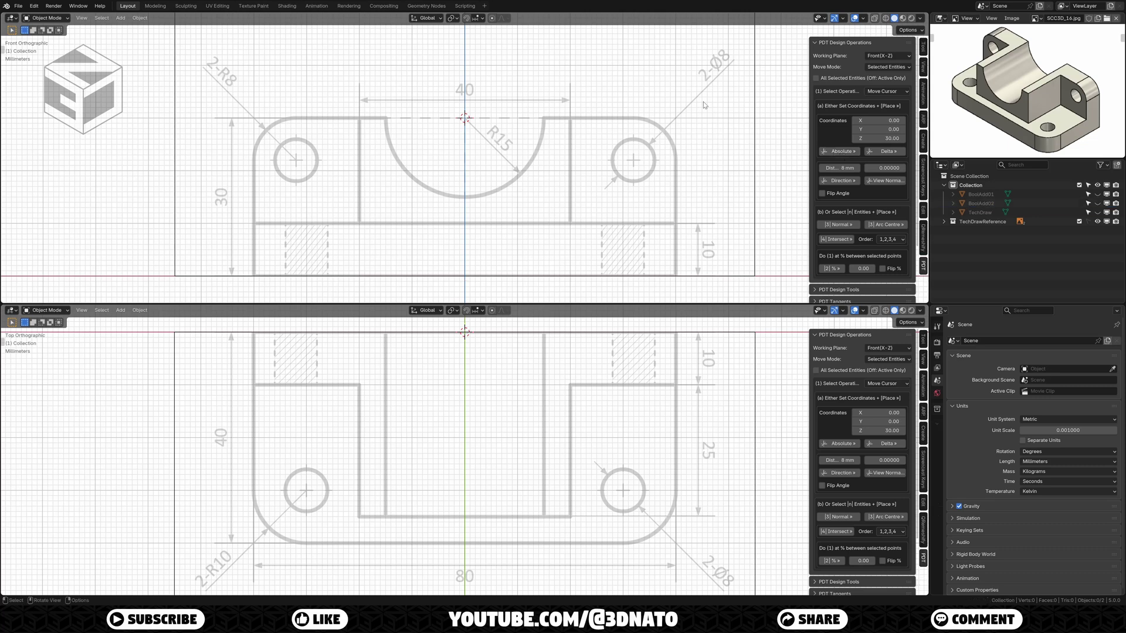
Step: Add a circle with 128 vertices, 15 mm radius, Z 30 mm location and 90° X rotation
{"action": "key", "text": "shift+a"}
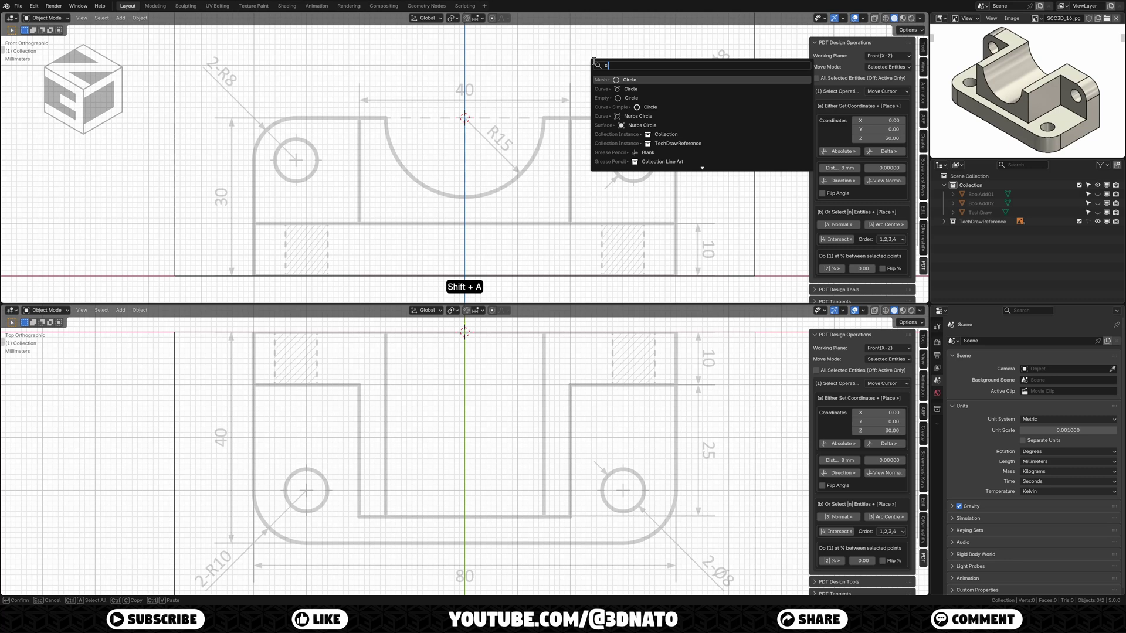
{"action": "left_click", "coordinate": [610, 84]}
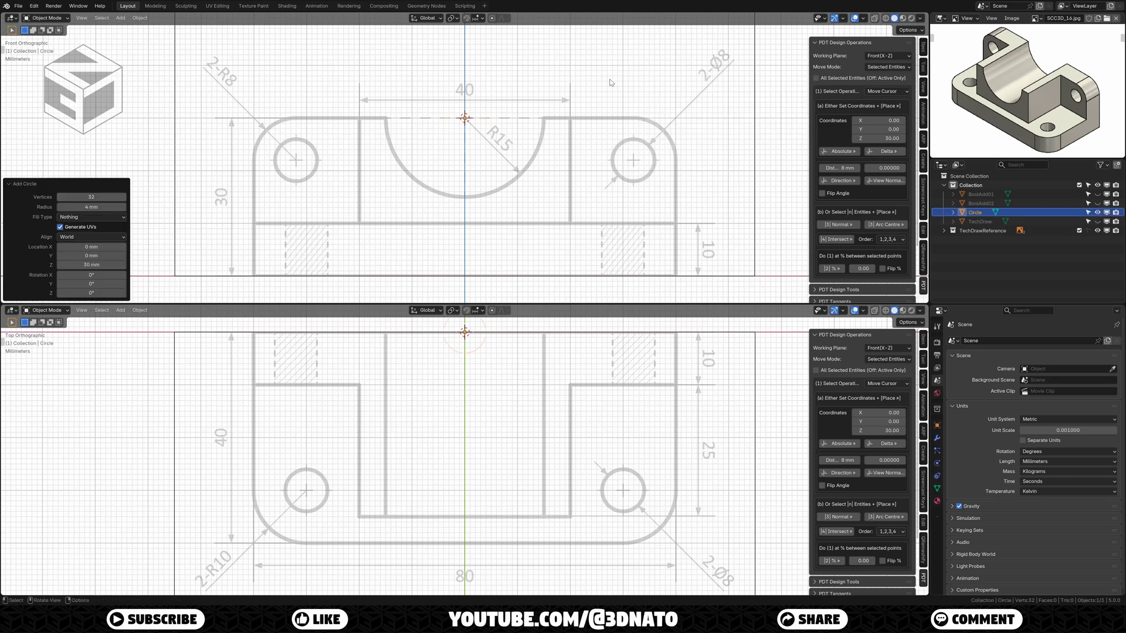
{"action": "left_click", "coordinate": [105, 197]}
{"action": "type", "text": "128"}
{"action": "key", "text": "Tab"}
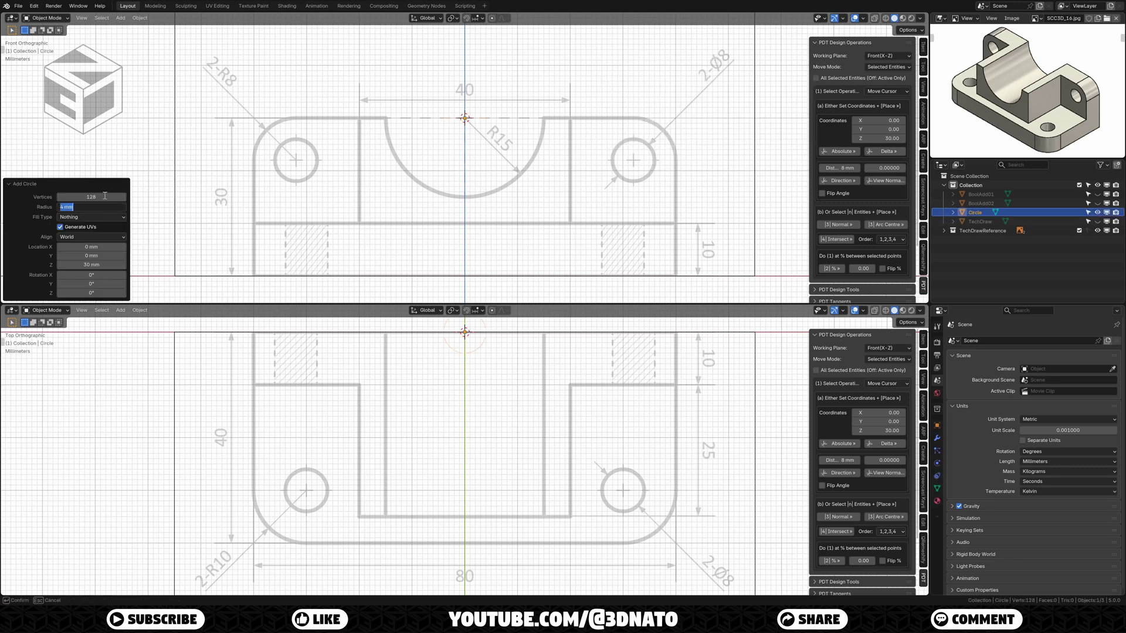
{"action": "type", "text": "15"}
{"action": "key", "text": "Tab"}
{"action": "key", "text": "Tab"}
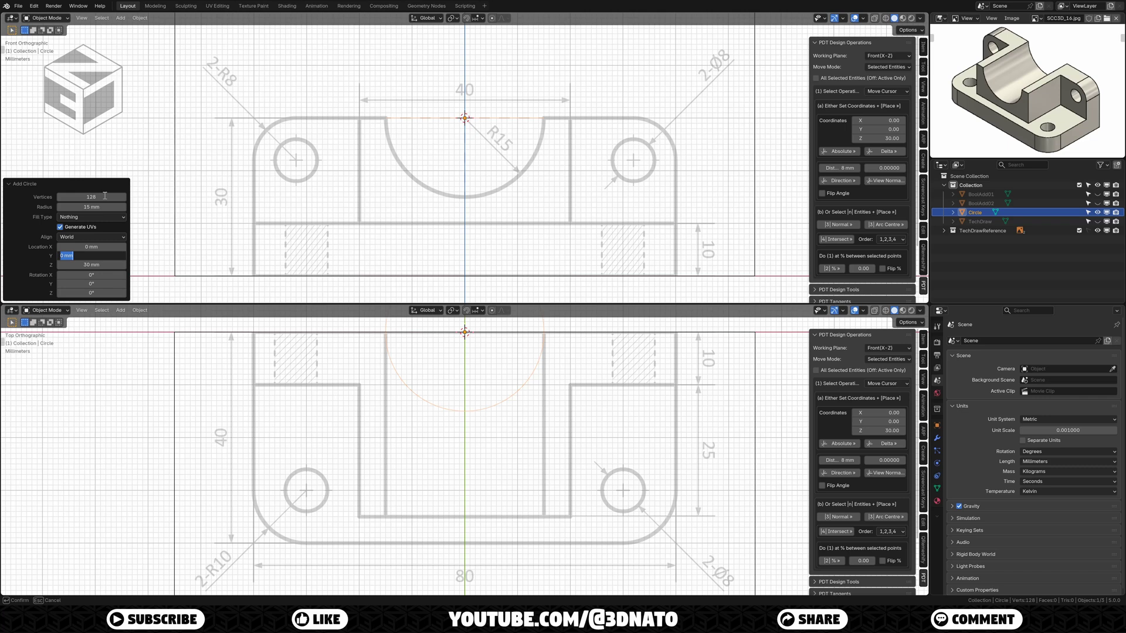
{"action": "key", "text": "Tab"}
{"action": "key", "text": "Tab"}
{"action": "type", "text": "90"}
{"action": "key", "text": "Return"}
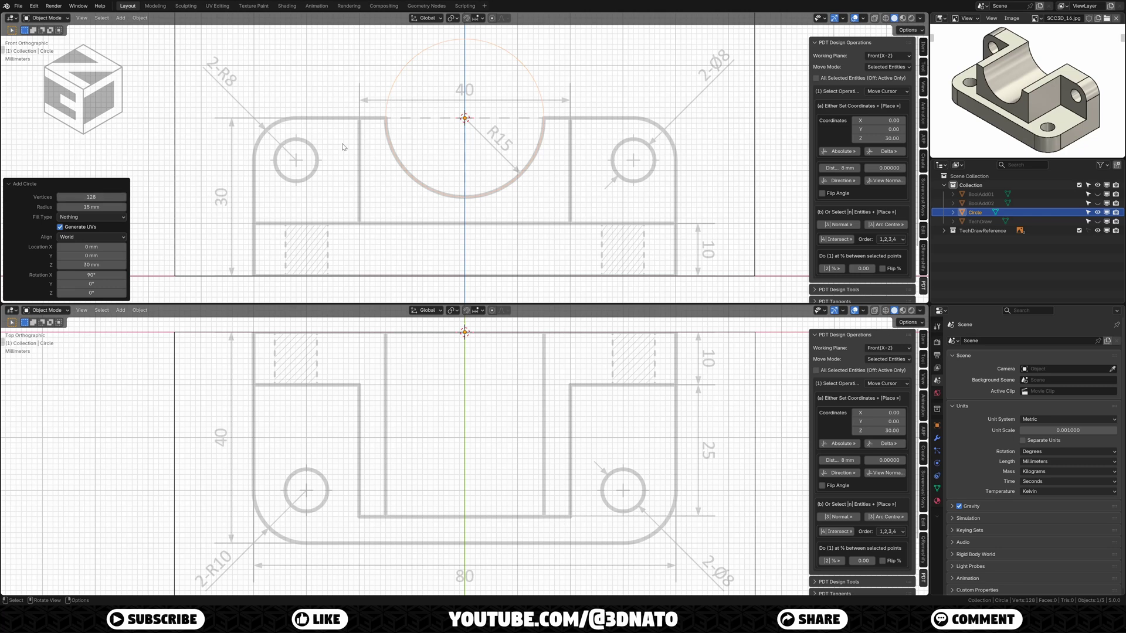
Step: Fill the circle, extrude it 35 mm, and rename the cylinder BoolSub01
{"action": "key", "text": "Tab"}
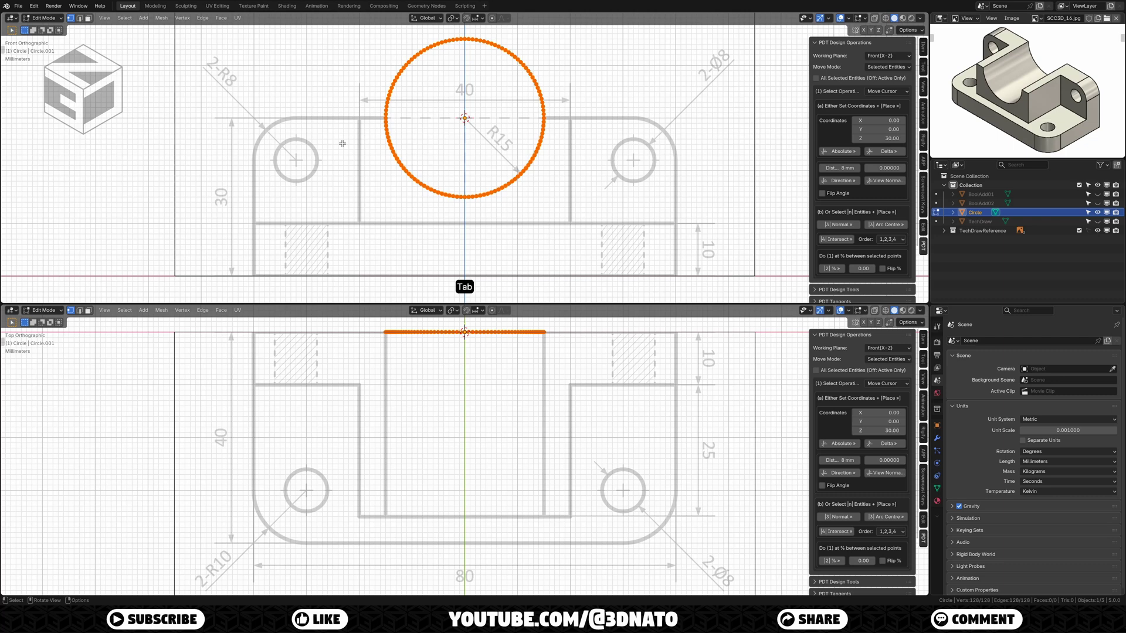
{"action": "key", "text": "f"}
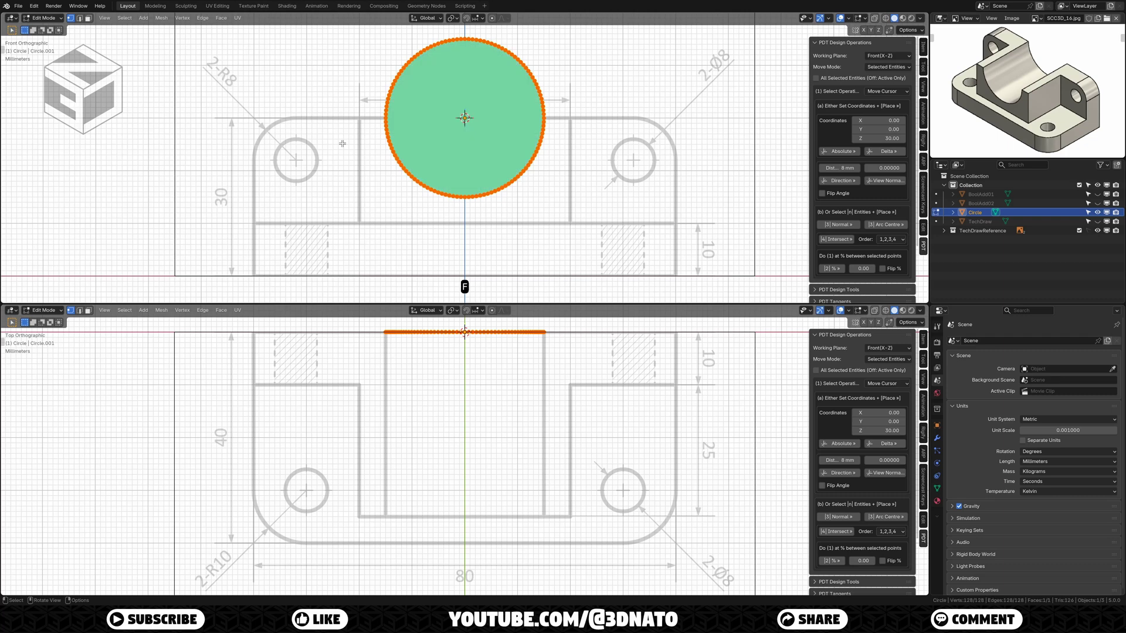
{"action": "type", "text": "e"}
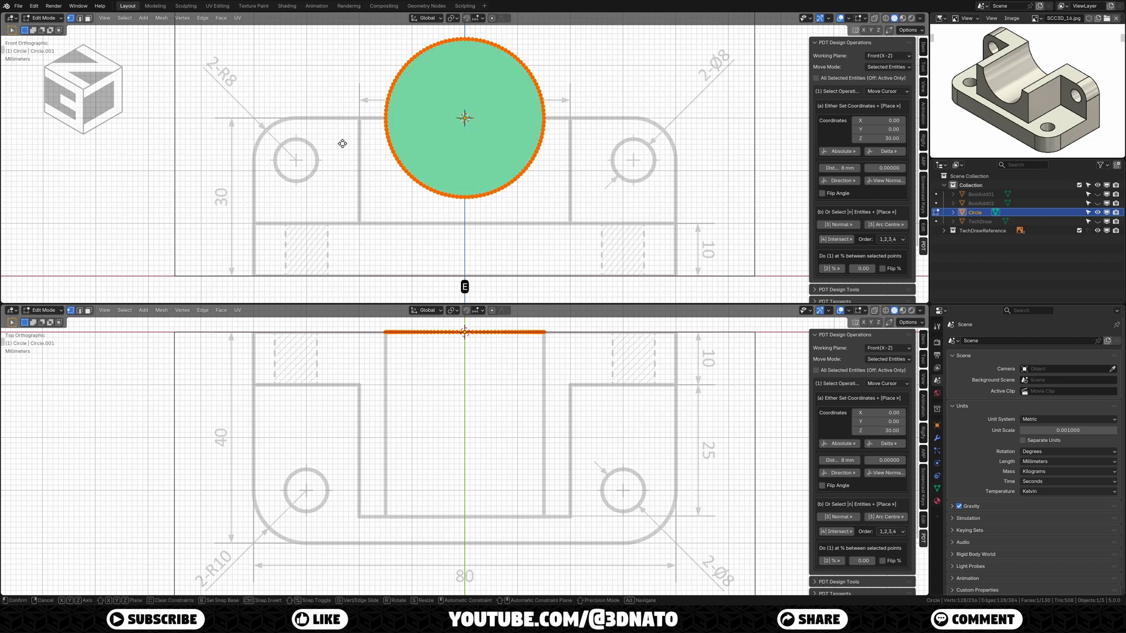
{"action": "type", "text": "35"}
{"action": "key", "text": "KP_Enter"}
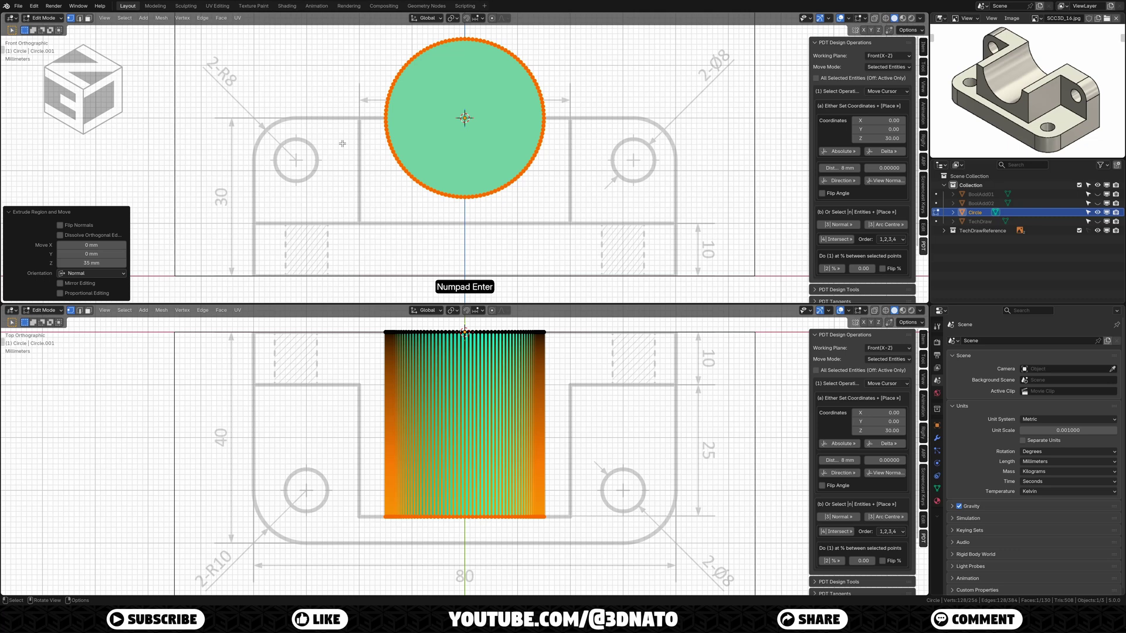
{"action": "key", "text": "Tab"}
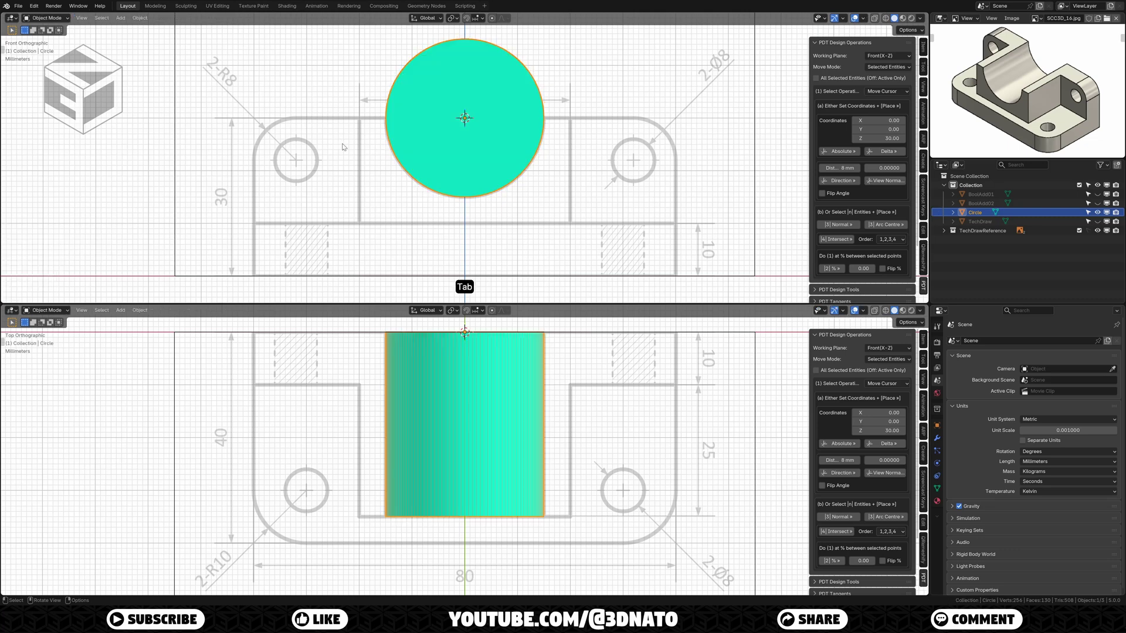
{"action": "key", "text": "F2"}
{"action": "type", "text": "BoolSub01"}
{"action": "key", "text": "Return"}
Step: Reveal all objects and move BoolAdd01 and BoolAdd02 into a new BoolAdd collection
{"action": "key", "text": "alt+h"}
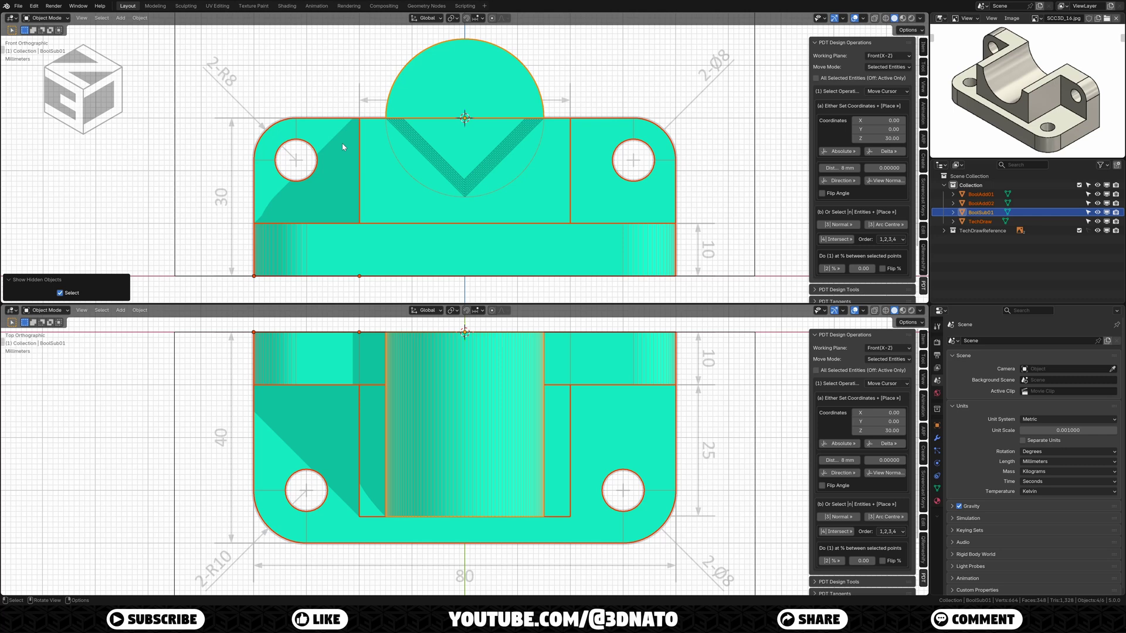
{"action": "left_click", "coordinate": [343, 148]}
{"action": "left_click", "coordinate": [366, 144], "text": "shift"}
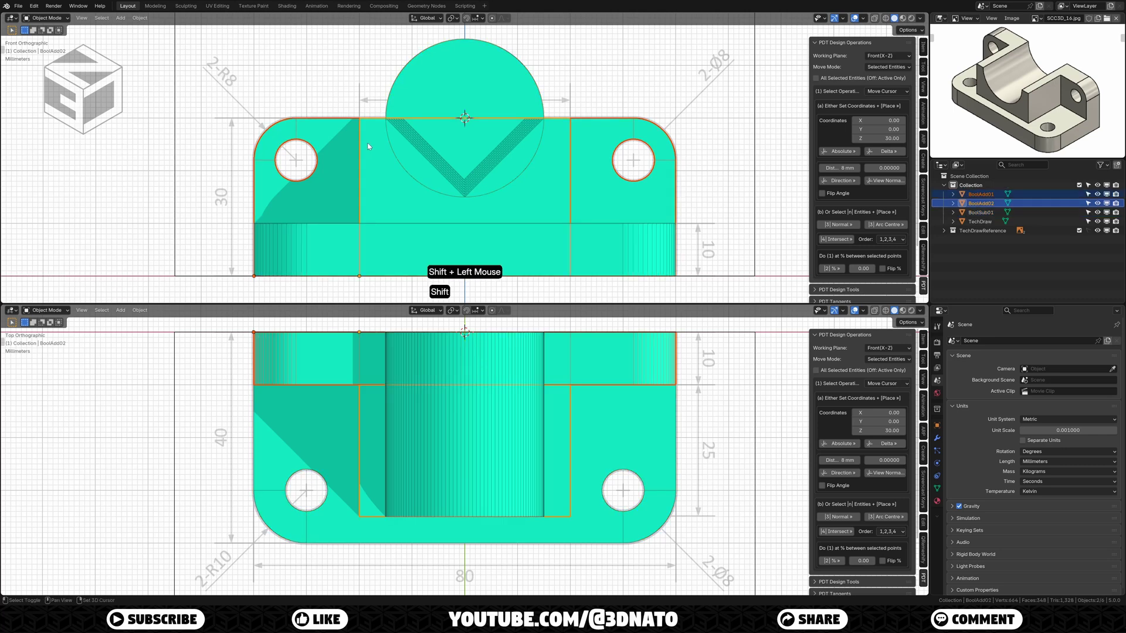
{"action": "key", "text": "m"}
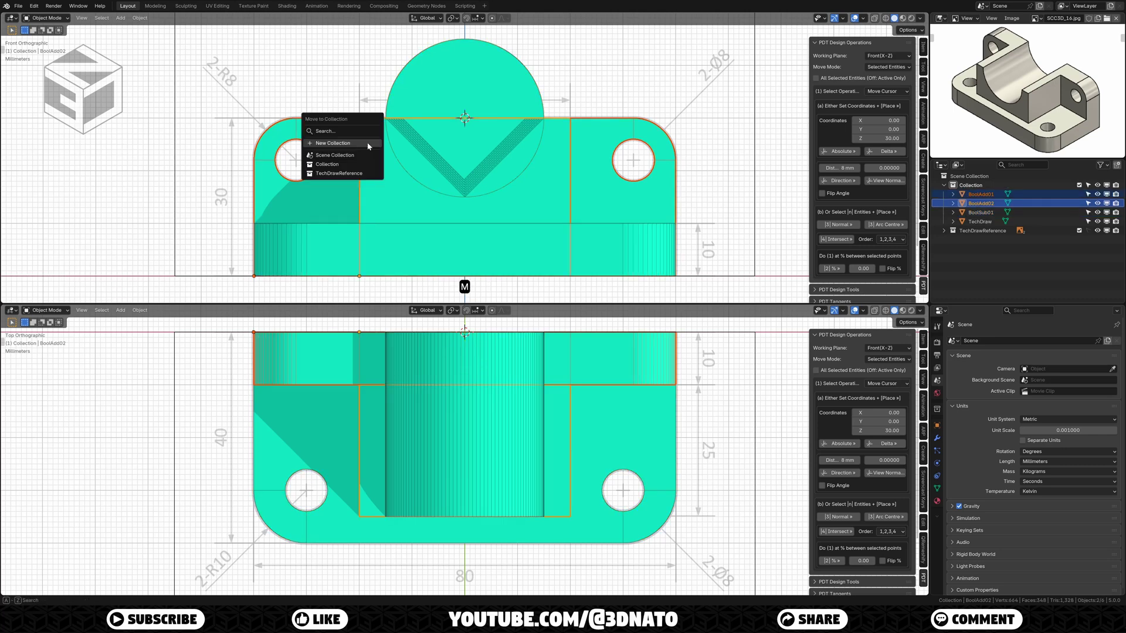
{"action": "left_click", "coordinate": [368, 143]}
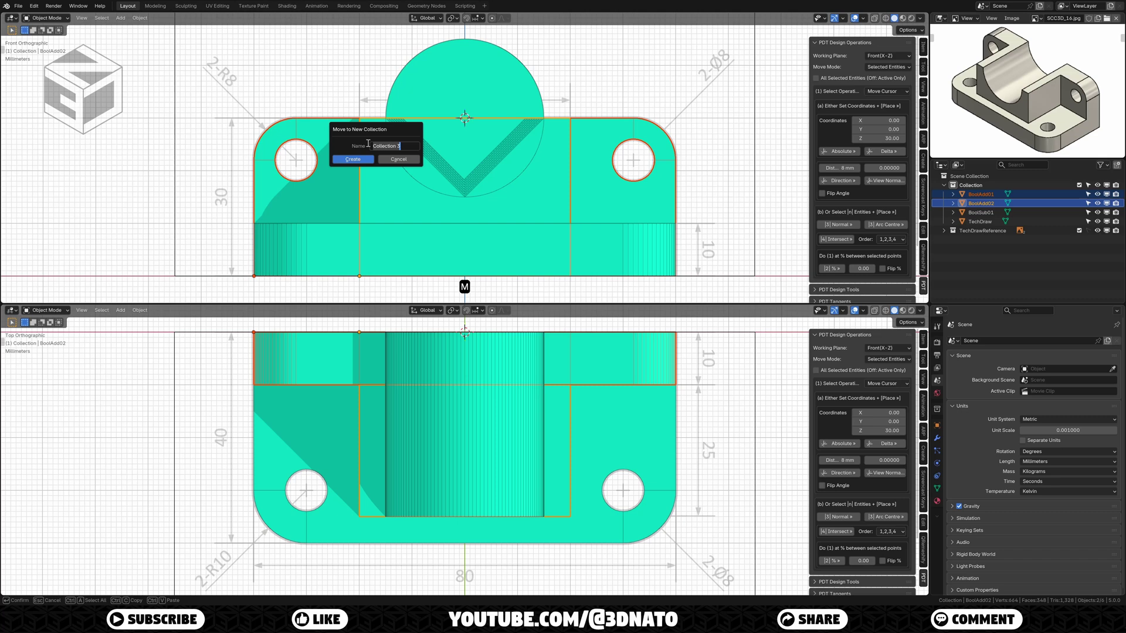
{"action": "type", "text": "BoolAdd"}
{"action": "key", "text": "Return"}
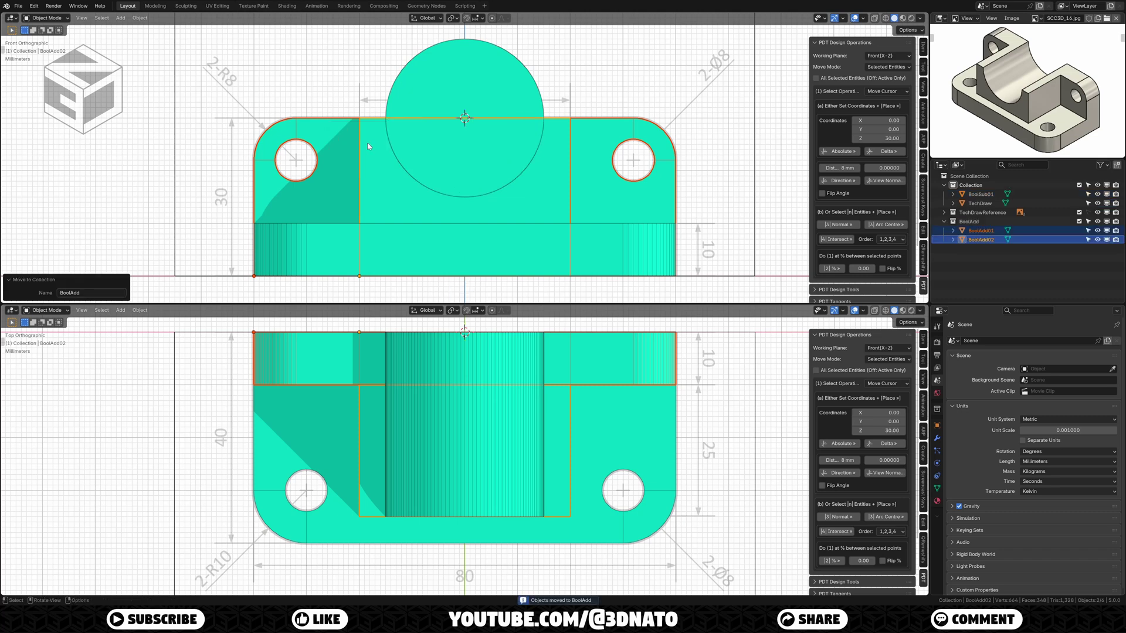
Step: Move the BoolSub01 cylinder into a new BoolSub collection
{"action": "left_click", "coordinate": [435, 103]}
{"action": "key", "text": "m"}
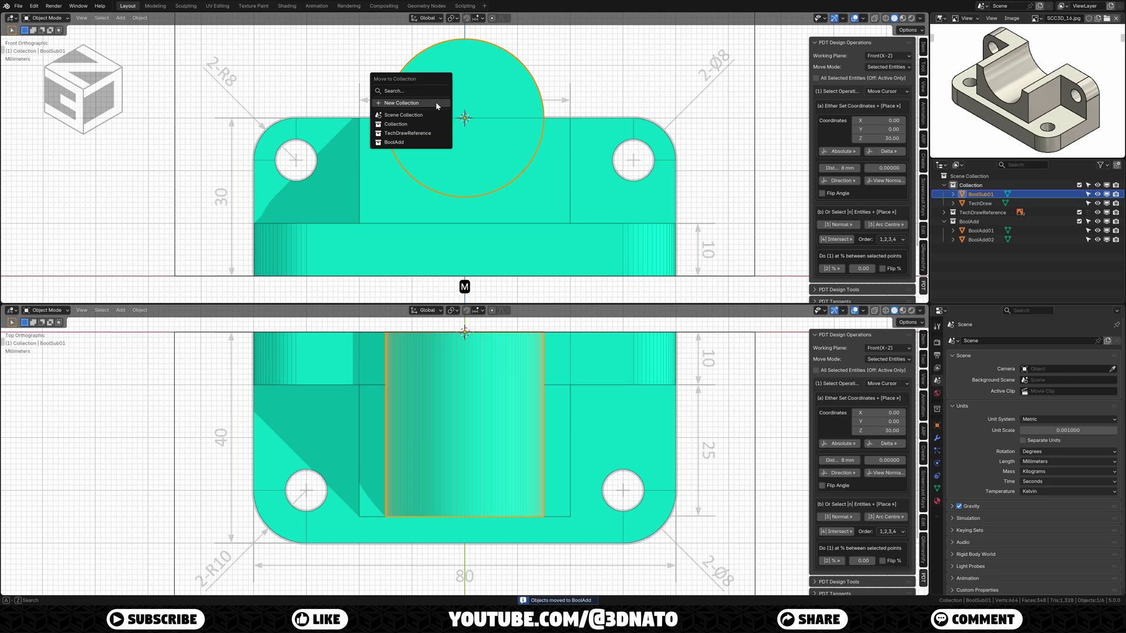
{"action": "left_click", "coordinate": [436, 104]}
{"action": "type", "text": "BoolSub"}
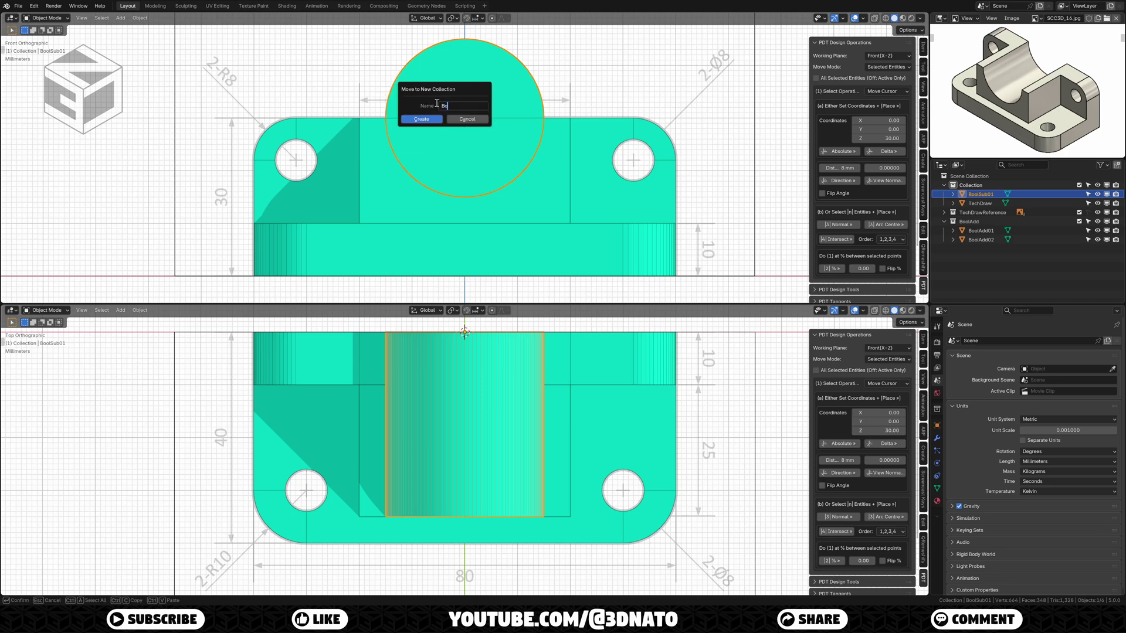
{"action": "key", "text": "Return"}
{"action": "key", "text": "Return"}
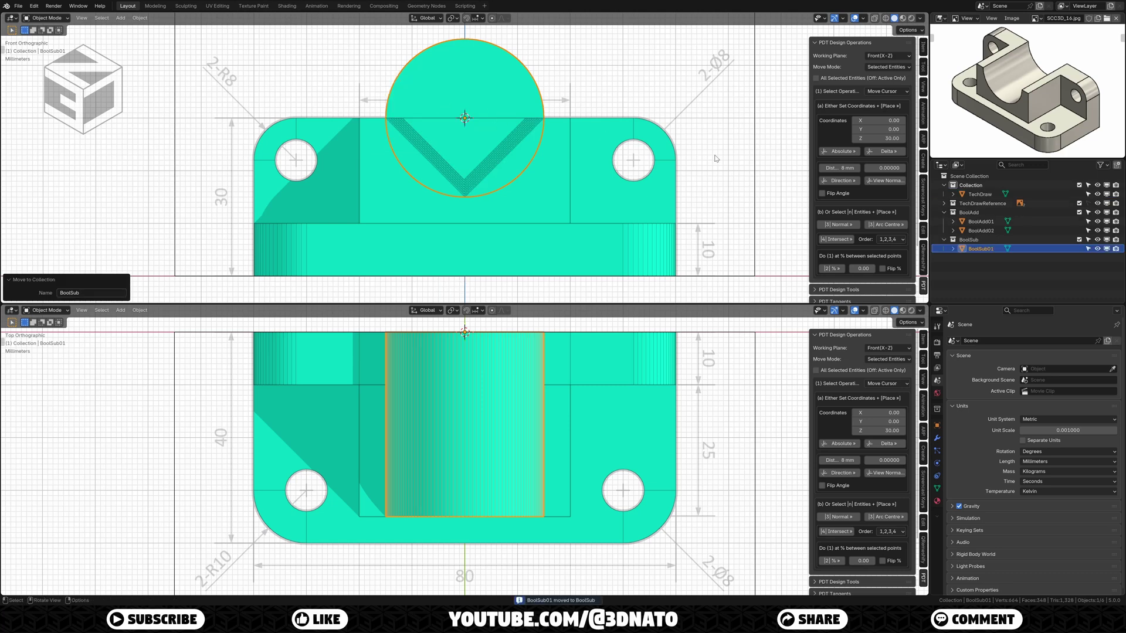
Step: Hide the BoolAdd and BoolSub collections, select TechDraw, and merge into one viewport
{"action": "left_click", "coordinate": [1079, 212]}
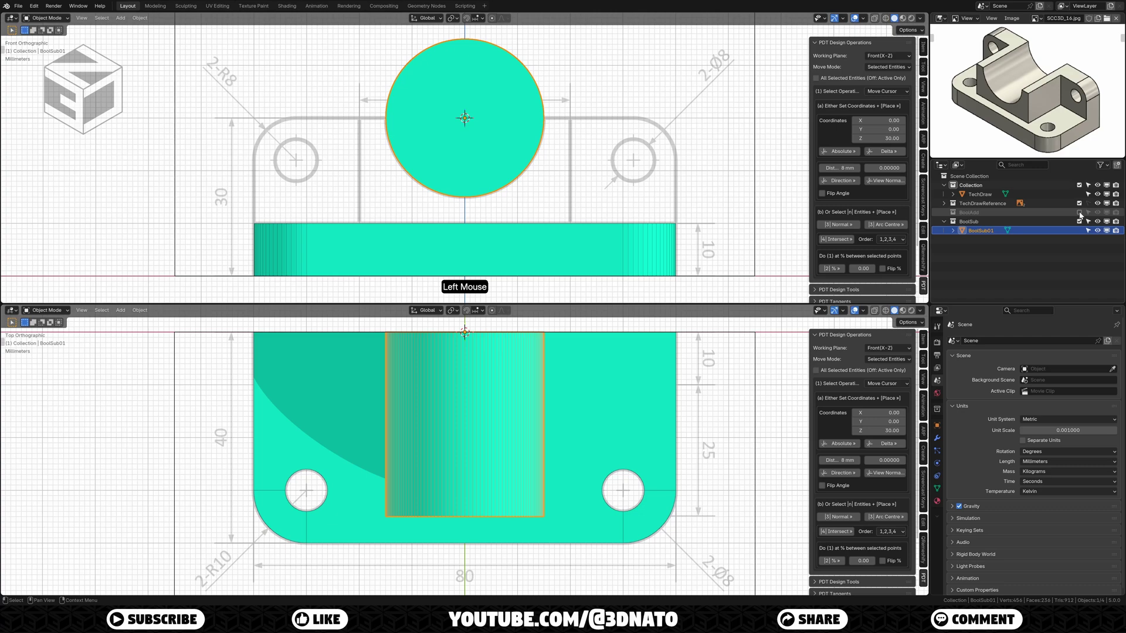
{"action": "left_click", "coordinate": [1078, 221]}
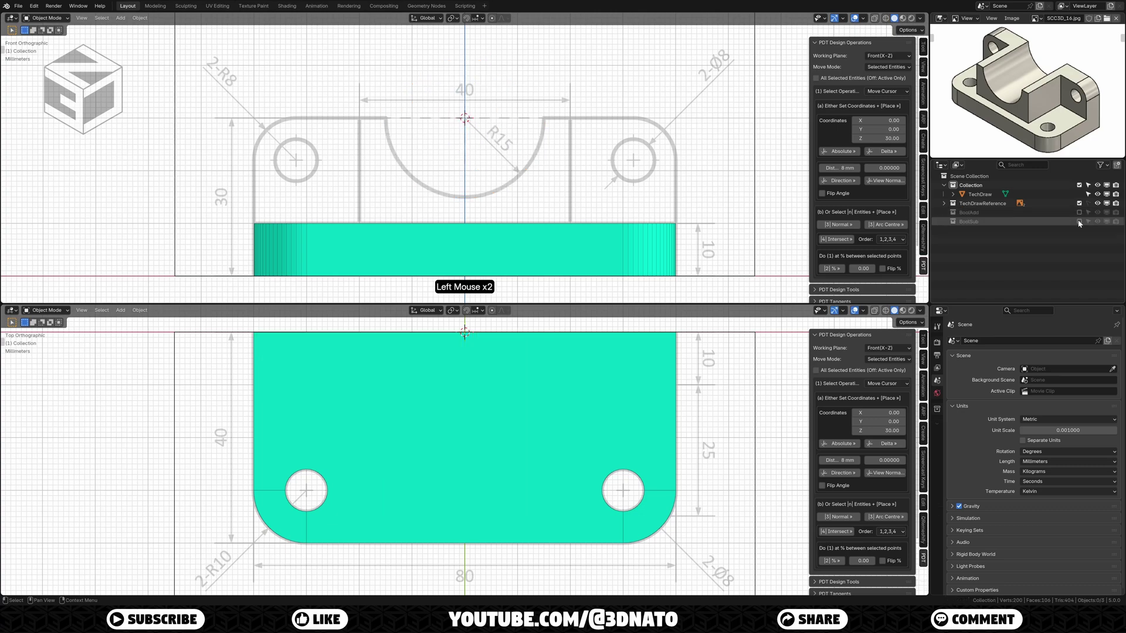
{"action": "left_click", "coordinate": [980, 194]}
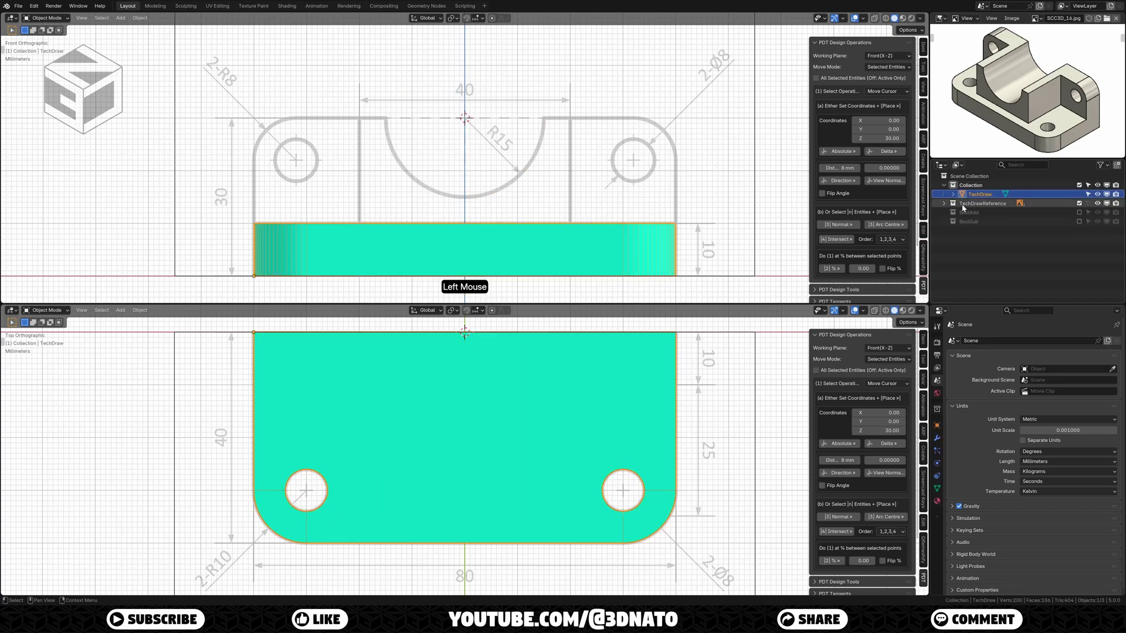
{"action": "right_click", "coordinate": [776, 303]}
{"action": "left_click", "coordinate": [777, 308]}
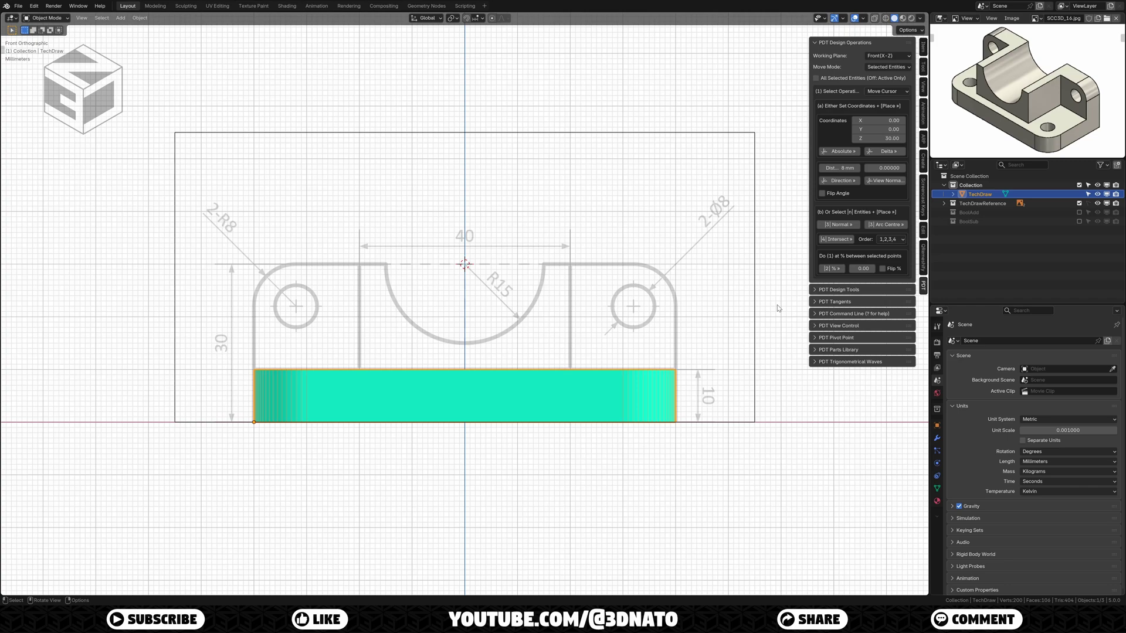
Step: Give TechDraw a Union Boolean modifier using the BoolAdd collection
{"action": "key", "text": "n"}
{"action": "key", "text": "KP_8"}
{"action": "key", "text": "KP_8"}
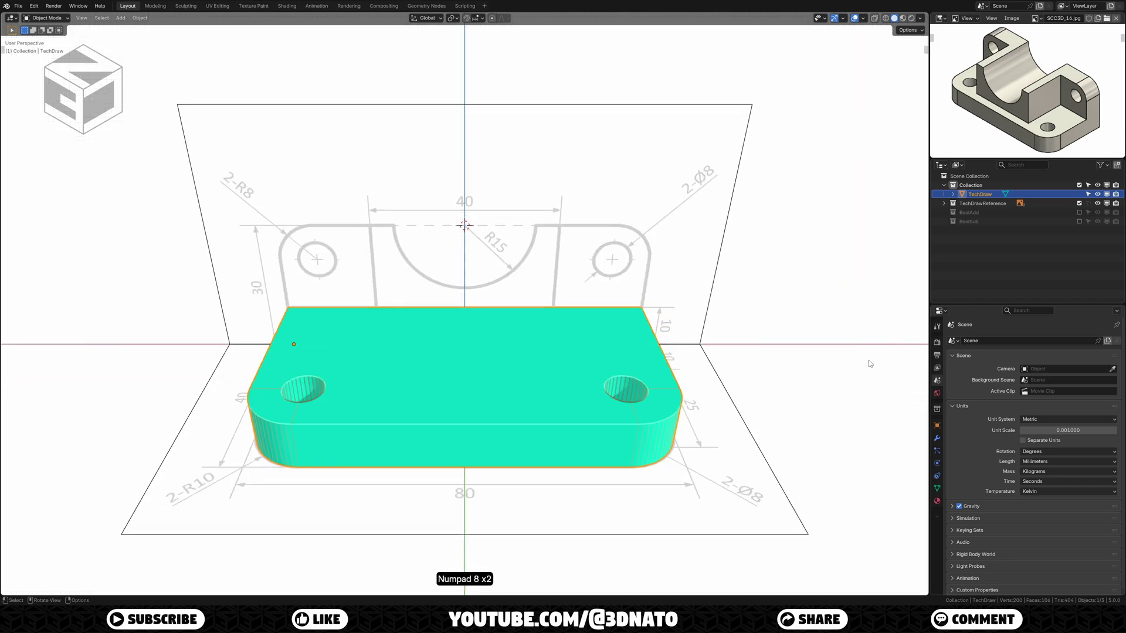
{"action": "left_click", "coordinate": [937, 438]}
{"action": "left_click", "coordinate": [972, 340]}
{"action": "type", "text": "b"}
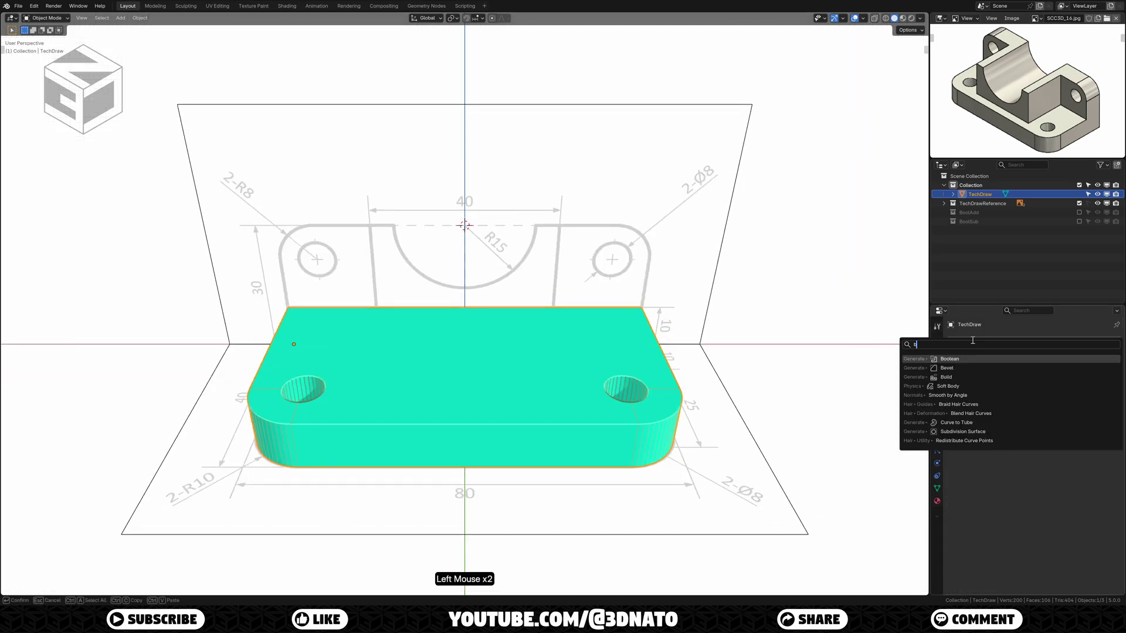
{"action": "left_click", "coordinate": [973, 359]}
{"action": "left_click", "coordinate": [1014, 372]}
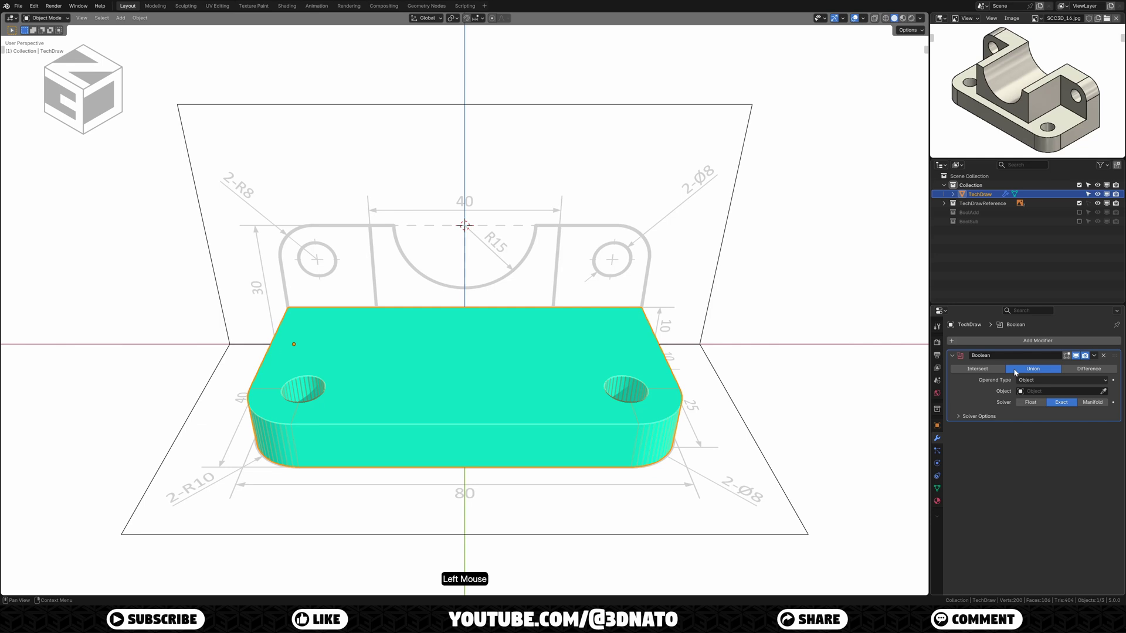
{"action": "left_click_drag", "start_coordinate": [1027, 380], "coordinate": [1042, 394]}
{"action": "left_click", "coordinate": [1042, 394]}
{"action": "left_click", "coordinate": [1042, 406]}
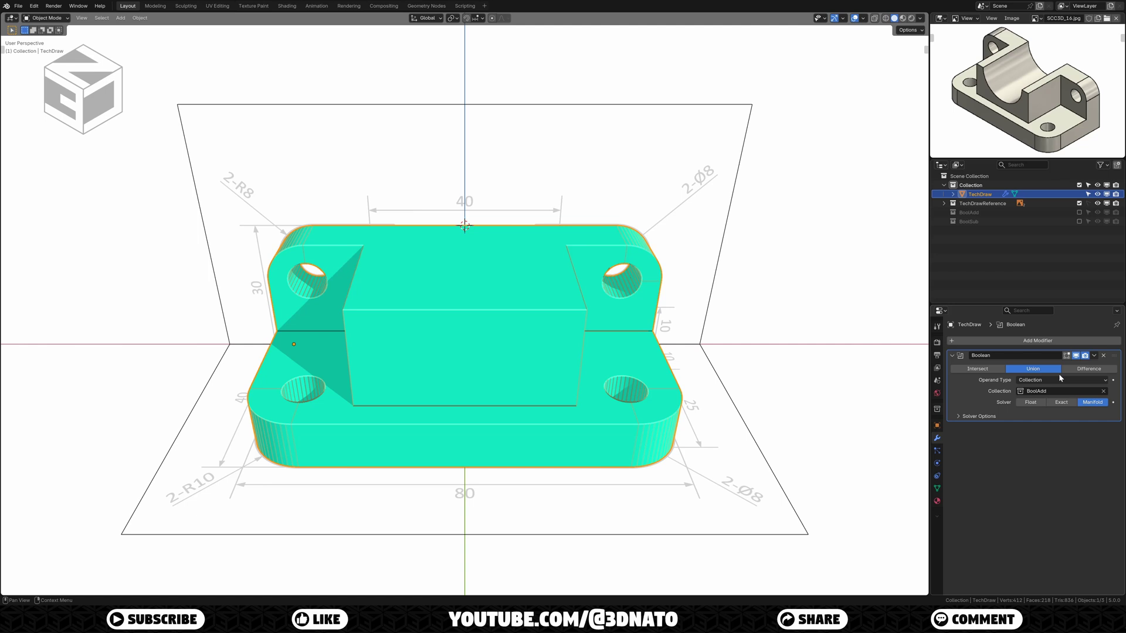
Step: Add a Difference Boolean with the BoolSub collection and the Manifold solver
{"action": "left_click", "coordinate": [1029, 339]}
{"action": "type", "text": "b"}
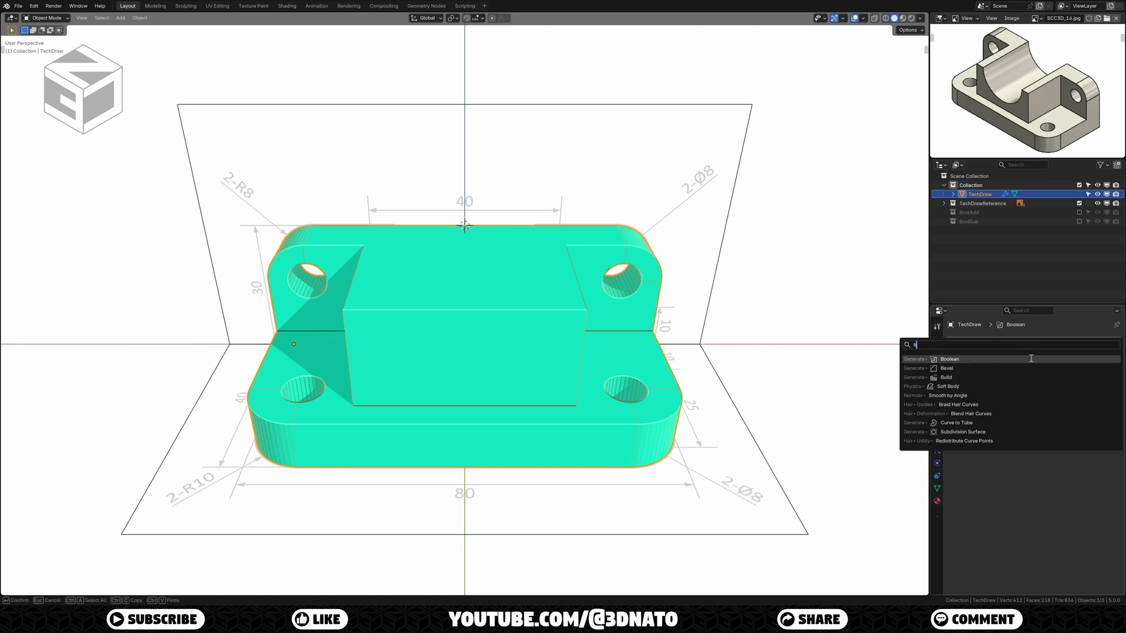
{"action": "left_click", "coordinate": [1032, 357]}
{"action": "left_click", "coordinate": [1037, 453]}
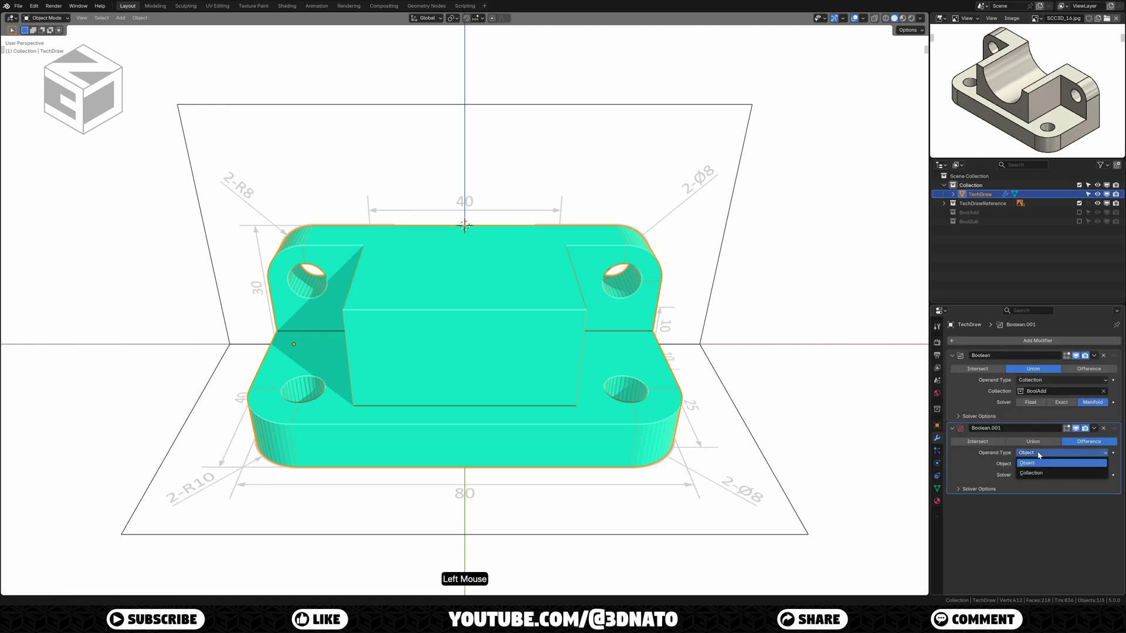
{"action": "left_click", "coordinate": [1038, 466]}
{"action": "left_click", "coordinate": [1039, 465]}
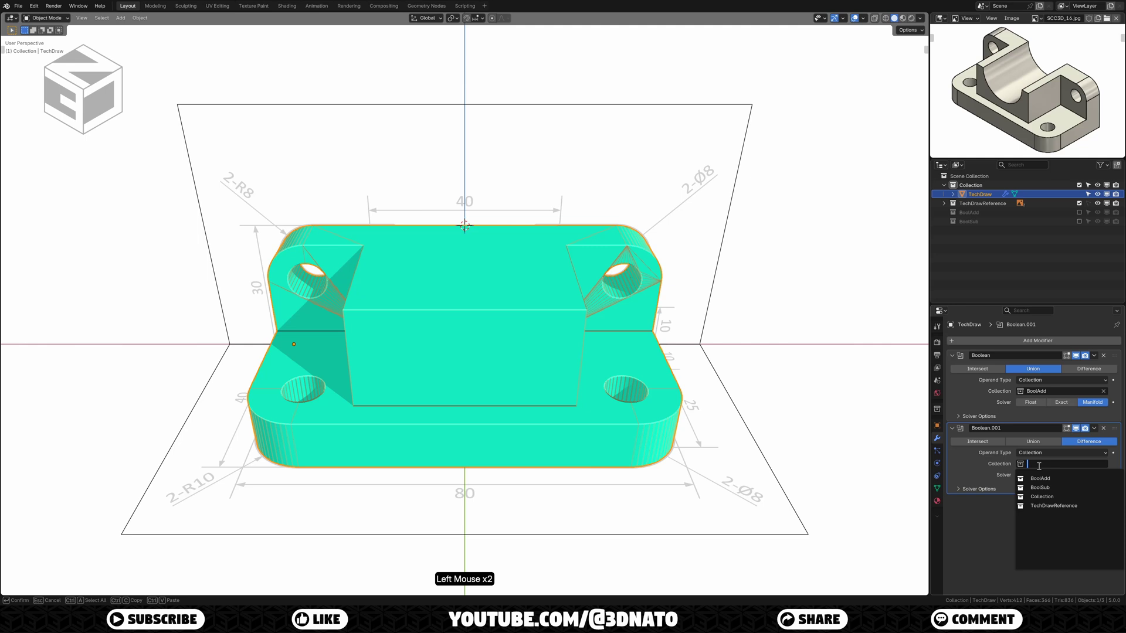
{"action": "left_click", "coordinate": [1041, 489]}
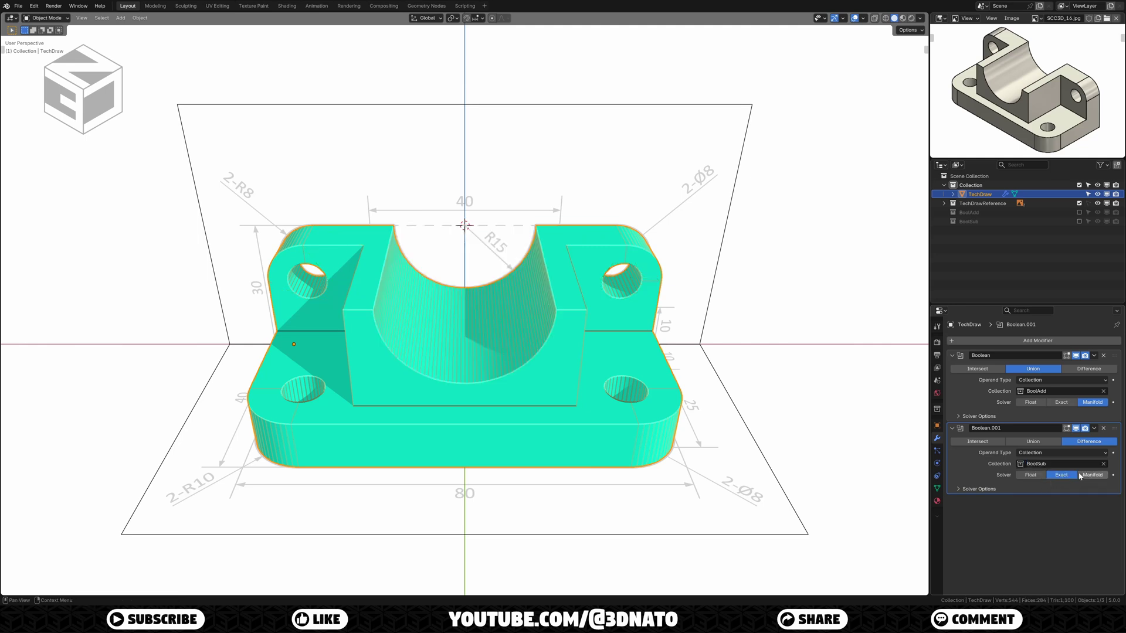
{"action": "left_click", "coordinate": [1080, 476]}
Step: Apply both boolean modifiers and merge duplicate vertices by distance
{"action": "key", "text": "ctrl"}
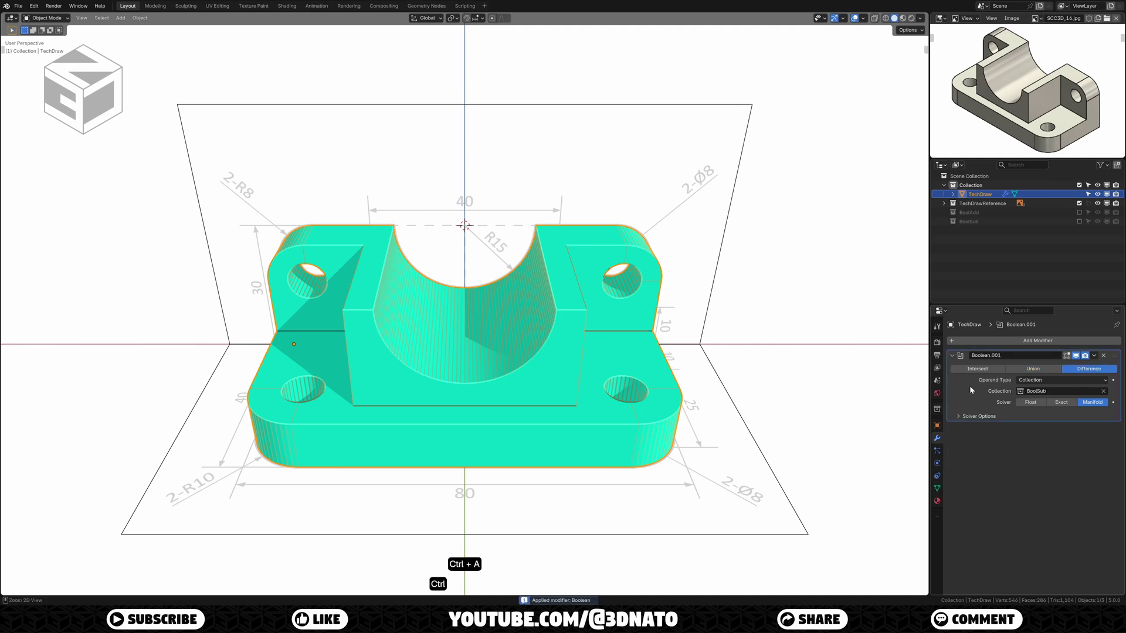
{"action": "key", "text": "ctrl+a"}
{"action": "key", "text": "KP_Decimal"}
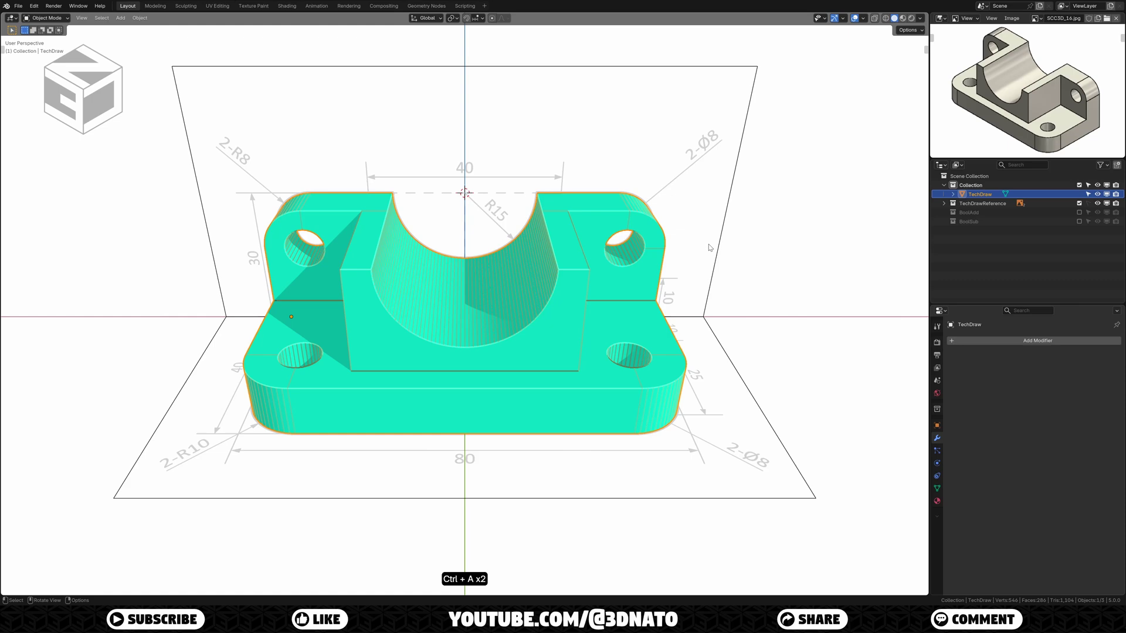
{"action": "key", "text": "Tab"}
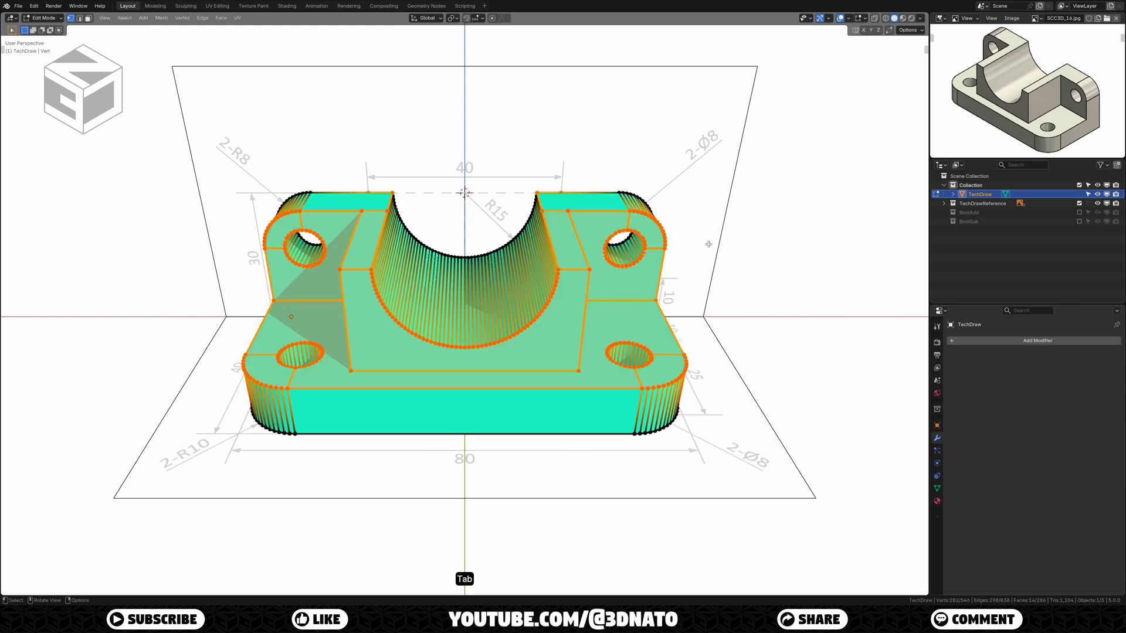
{"action": "key", "text": "a"}
{"action": "key", "text": "m"}
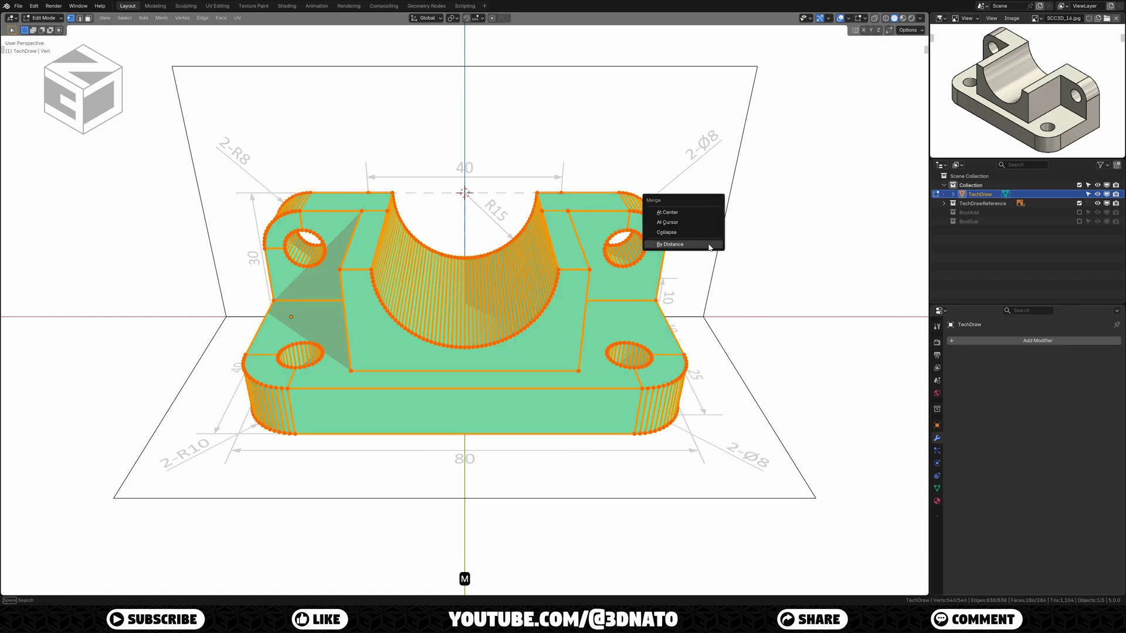
{"action": "left_click", "coordinate": [709, 245]}
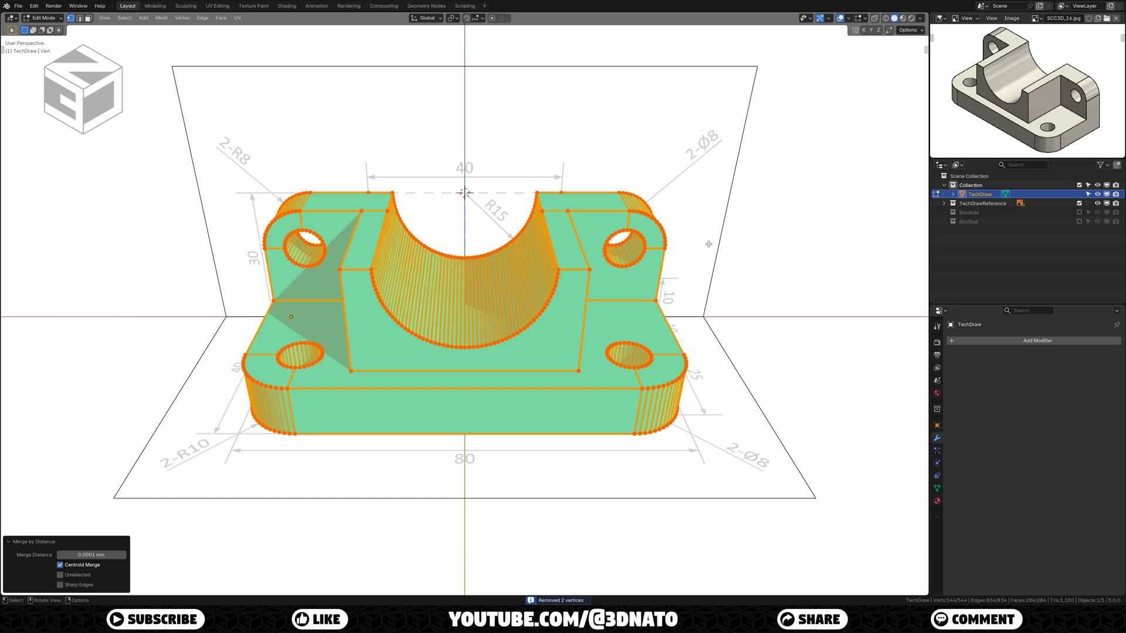
Step: Select the four stray boolean edges and dissolve them
{"action": "key", "text": "2"}
{"action": "left_click", "coordinate": [686, 235]}
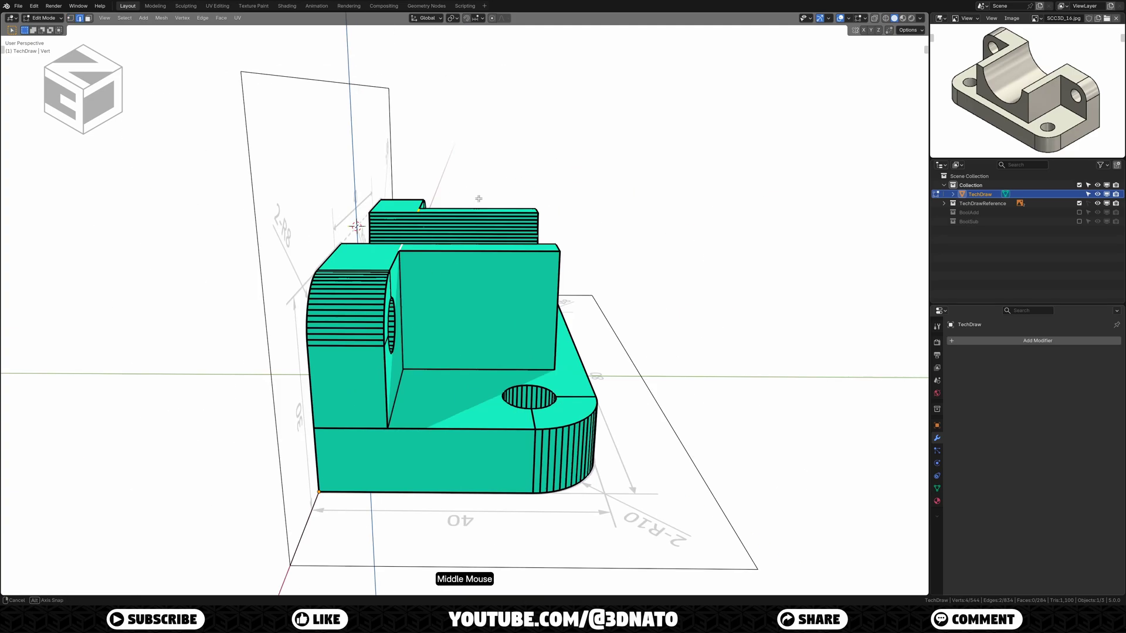
{"action": "mouse_move", "coordinate": [686, 236]}
{"action": "middle_mouse_down"}
{"action": "mouse_move", "coordinate": [384, 436]}
{"action": "mouse_move", "coordinate": [395, 334]}
{"action": "middle_mouse_up"}
{"action": "left_click", "coordinate": [396, 327], "text": "shift"}
{"action": "left_click", "coordinate": [473, 290], "text": "shift"}
{"action": "left_click", "coordinate": [299, 281], "text": "shift"}
{"action": "mouse_move", "coordinate": [299, 282]}
{"action": "middle_mouse_down"}
{"action": "mouse_move", "coordinate": [343, 407]}
{"action": "mouse_move", "coordinate": [467, 223]}
{"action": "middle_mouse_up"}
{"action": "left_click", "coordinate": [343, 408], "text": "shift"}
{"action": "key", "text": "x"}
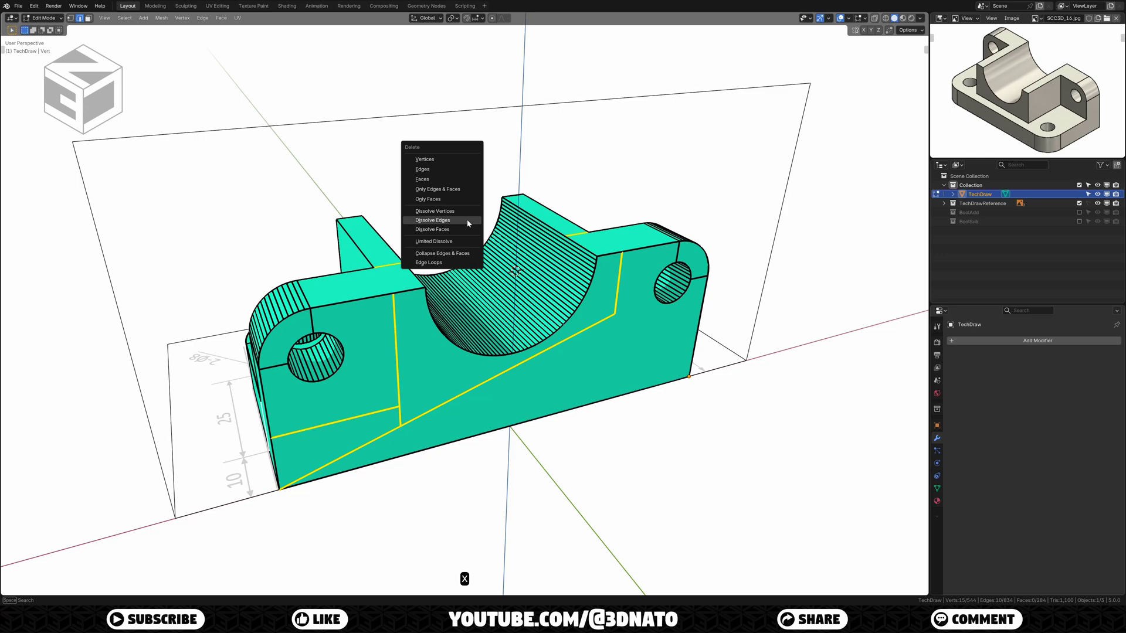
{"action": "left_click", "coordinate": [467, 224]}
Step: Apply the part's location and give it Smooth by Angle shading
{"action": "key", "text": "KP_1"}
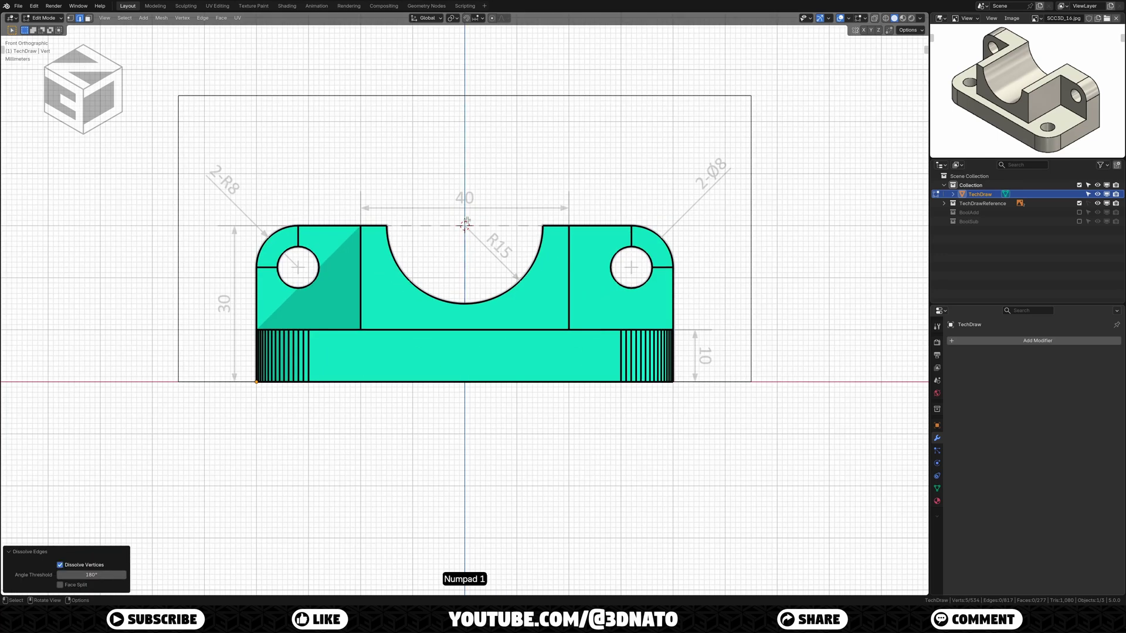
{"action": "key", "text": "KP_5"}
{"action": "key", "text": "KP_8"}
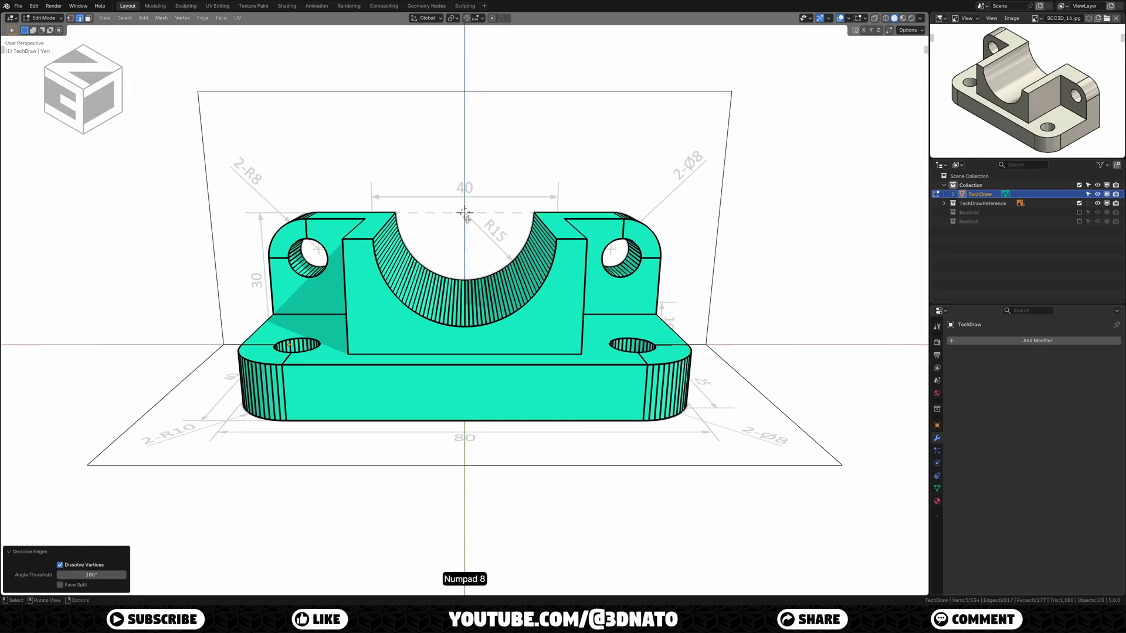
{"action": "key", "text": "Tab"}
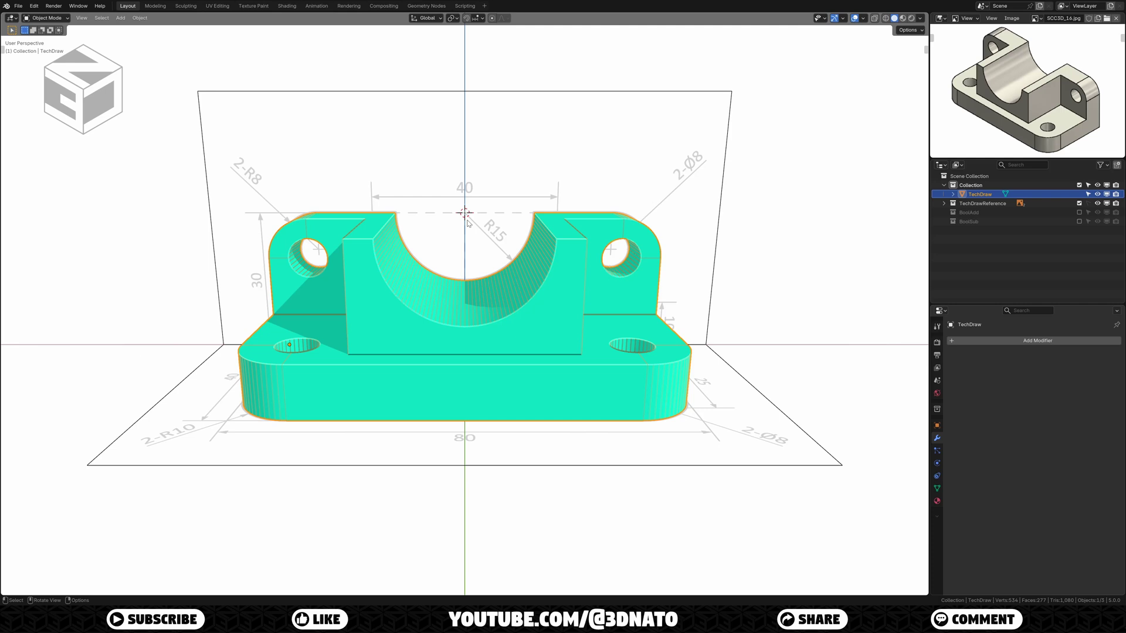
{"action": "key", "text": "ctrl+a"}
{"action": "left_click", "coordinate": [464, 214]}
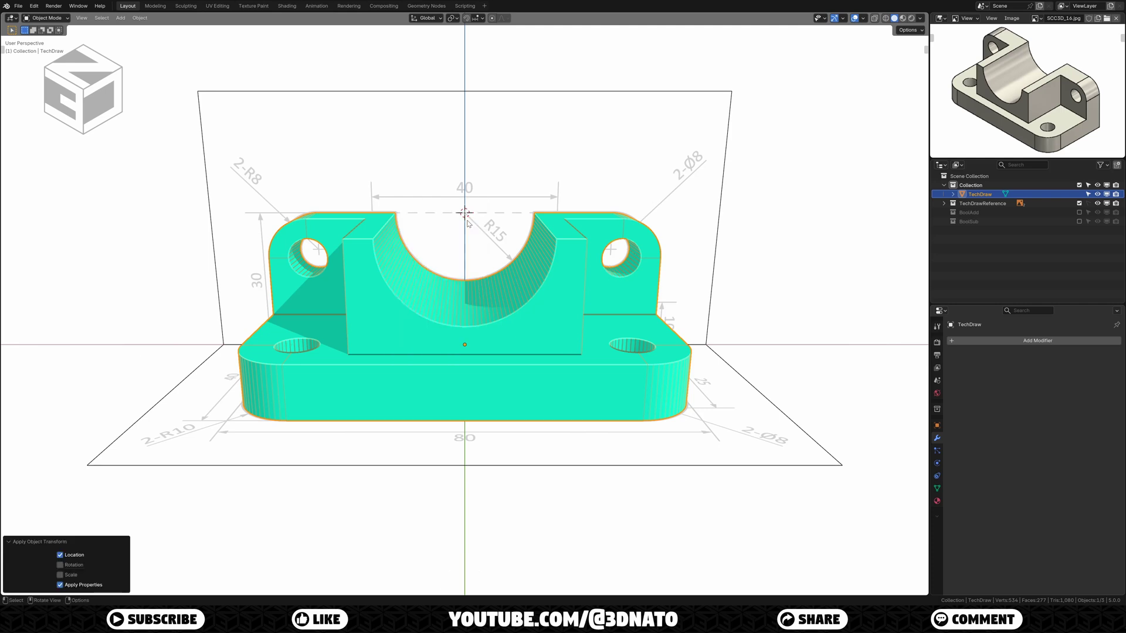
{"action": "right_click", "coordinate": [467, 222]}
{"action": "left_click", "coordinate": [466, 222]}
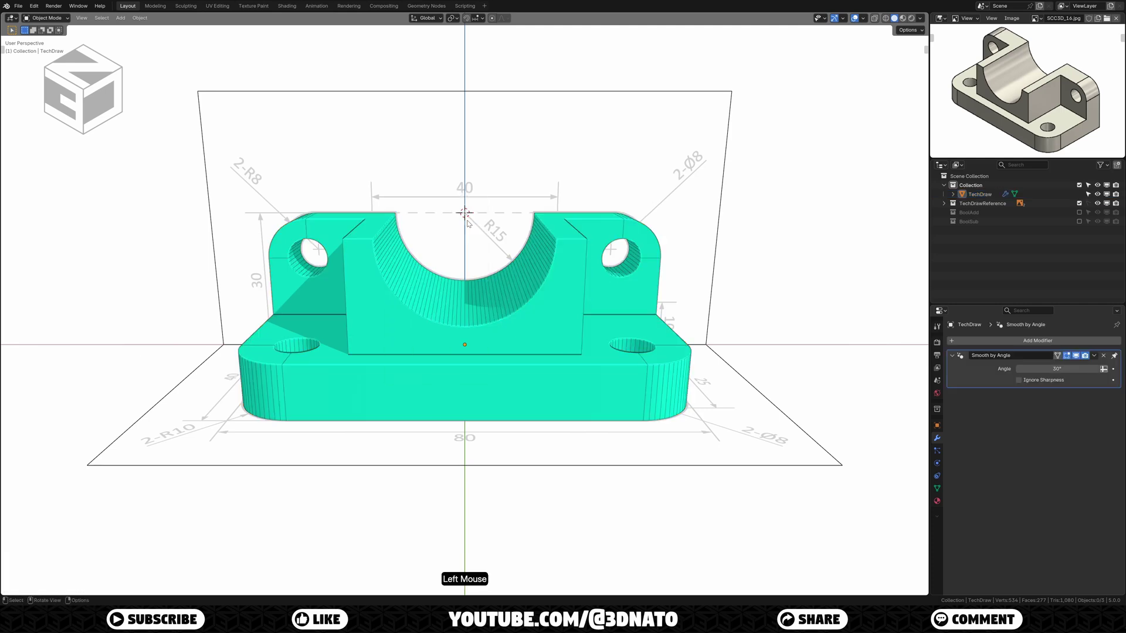